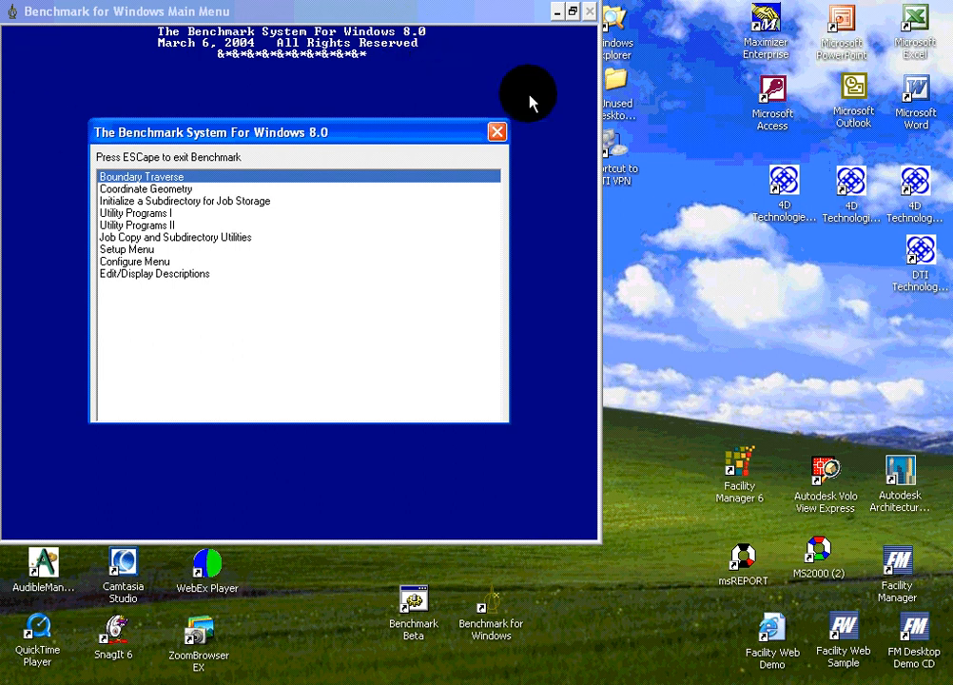
Step: Open the Benchmark window's layout properties and set the window height to 57
left_click(12, 12)
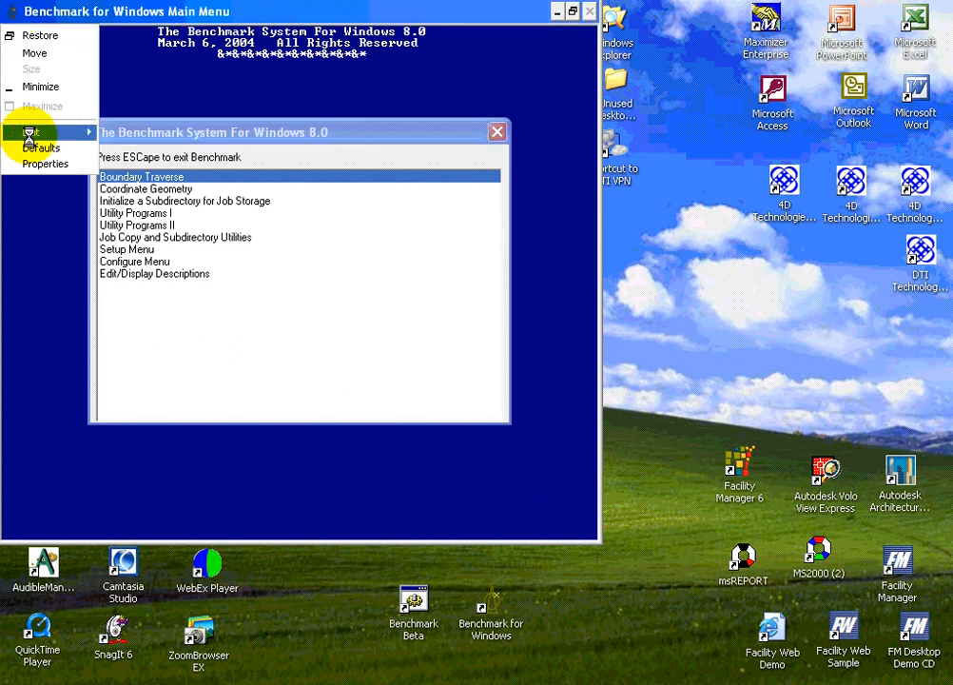
left_click(48, 163)
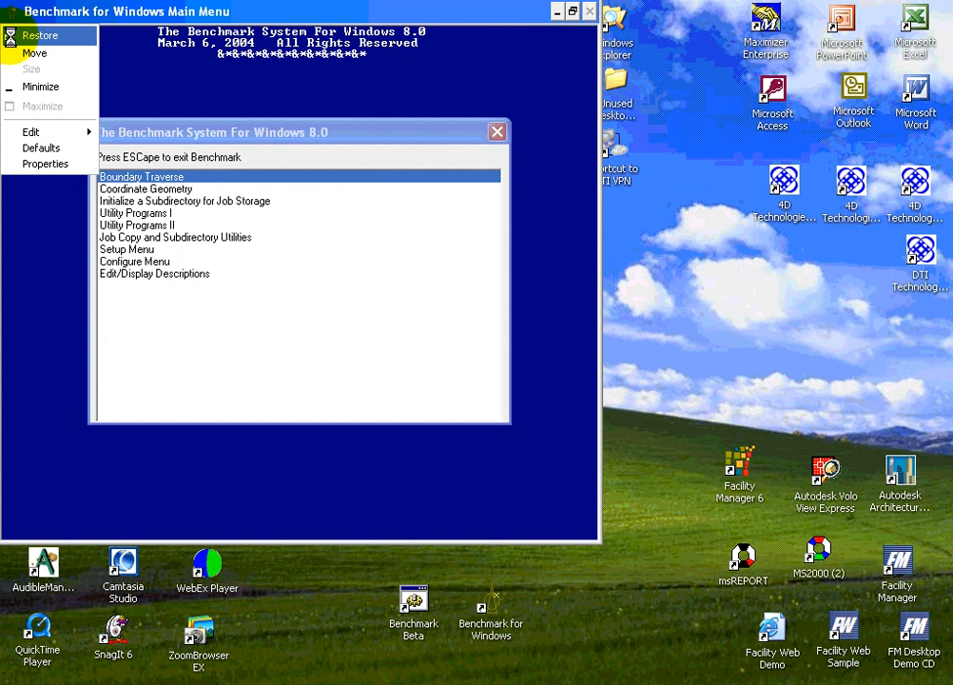
left_click(46, 164)
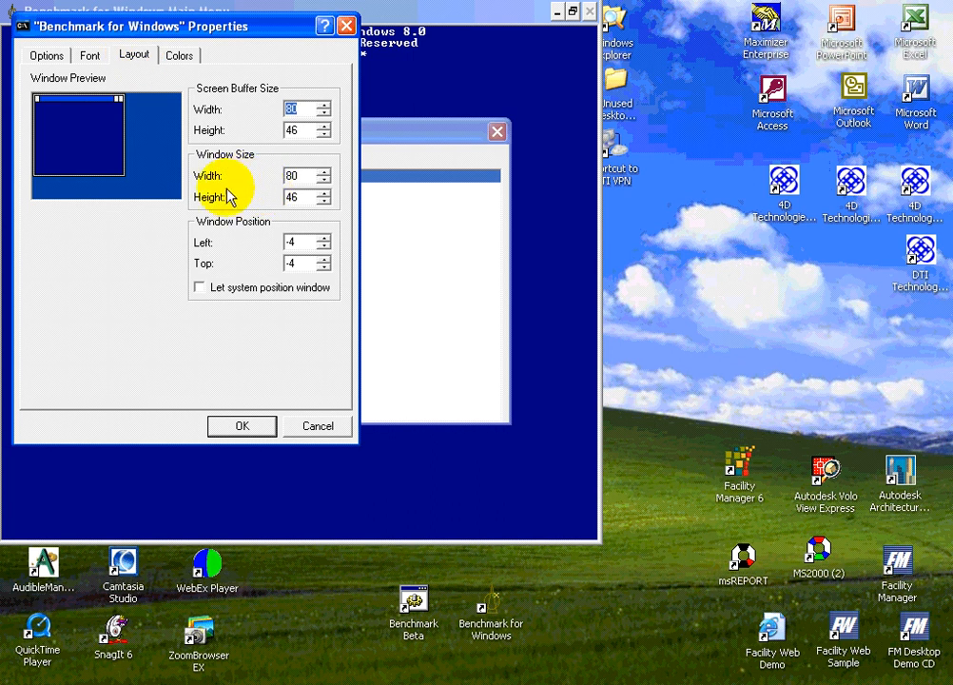
left_click(323, 193)
left_click(323, 193)
left_click(324, 193)
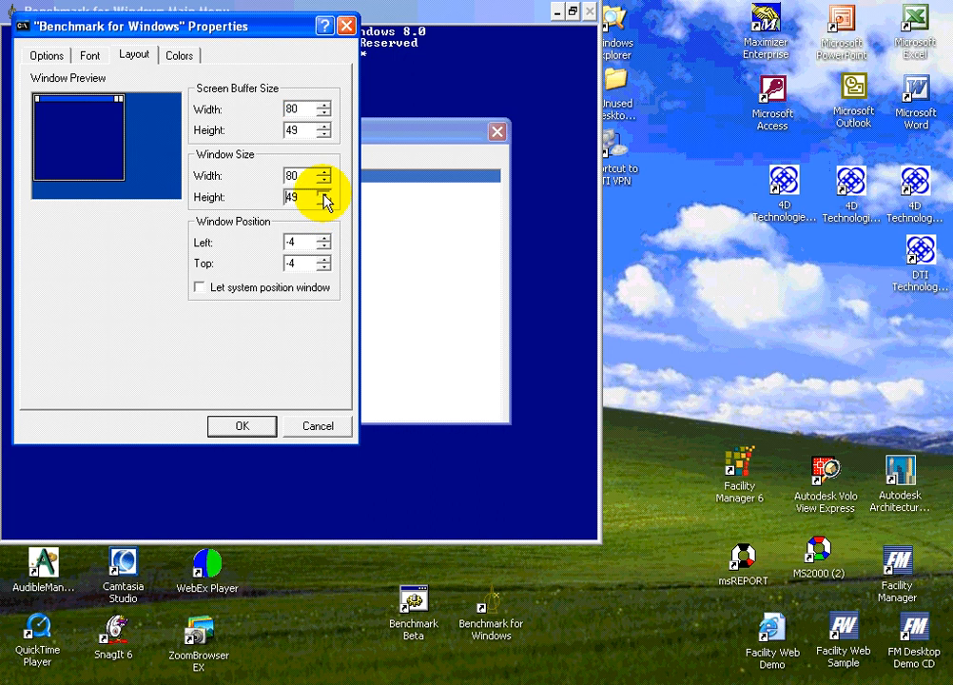
left_click(324, 193)
left_click(324, 193)
left_click(323, 193)
left_click(324, 193)
left_click(324, 193)
left_click(324, 193)
left_click(324, 193)
left_click(323, 193)
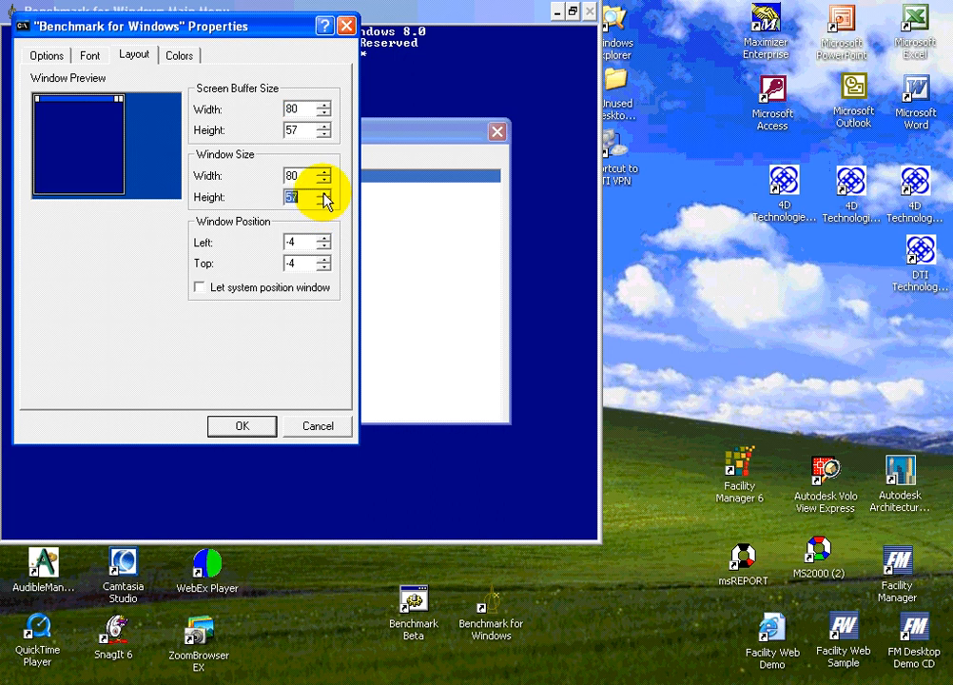
Step: Set the window width to 84, apply the properties to the current window only, and restore the window from its maximized state
left_click(325, 172)
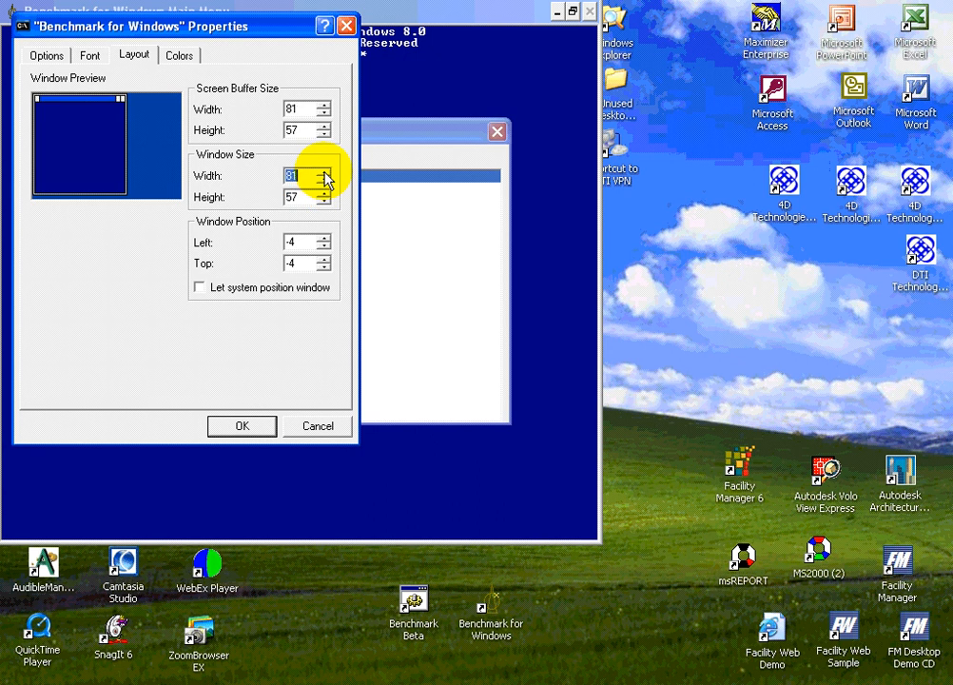
left_click(325, 173)
left_click(325, 172)
left_click(324, 172)
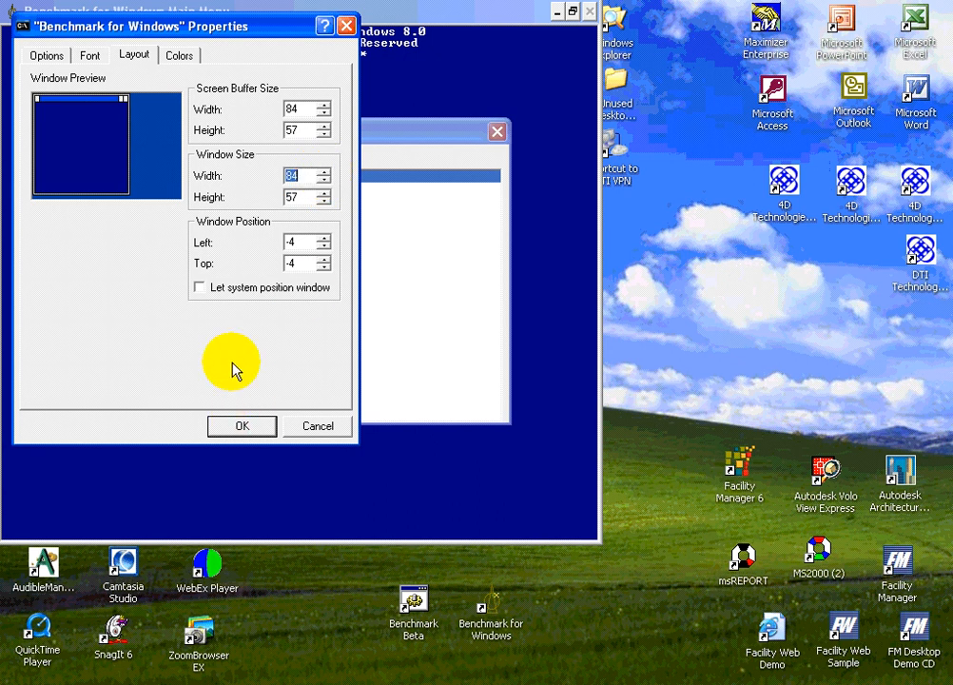
left_click(237, 425)
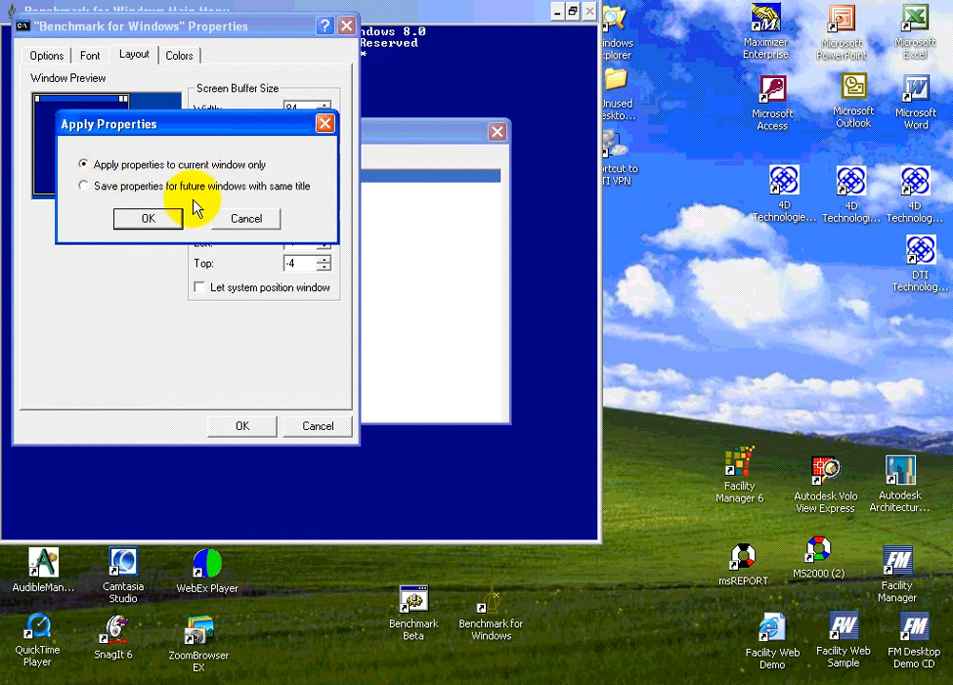
left_click(147, 219)
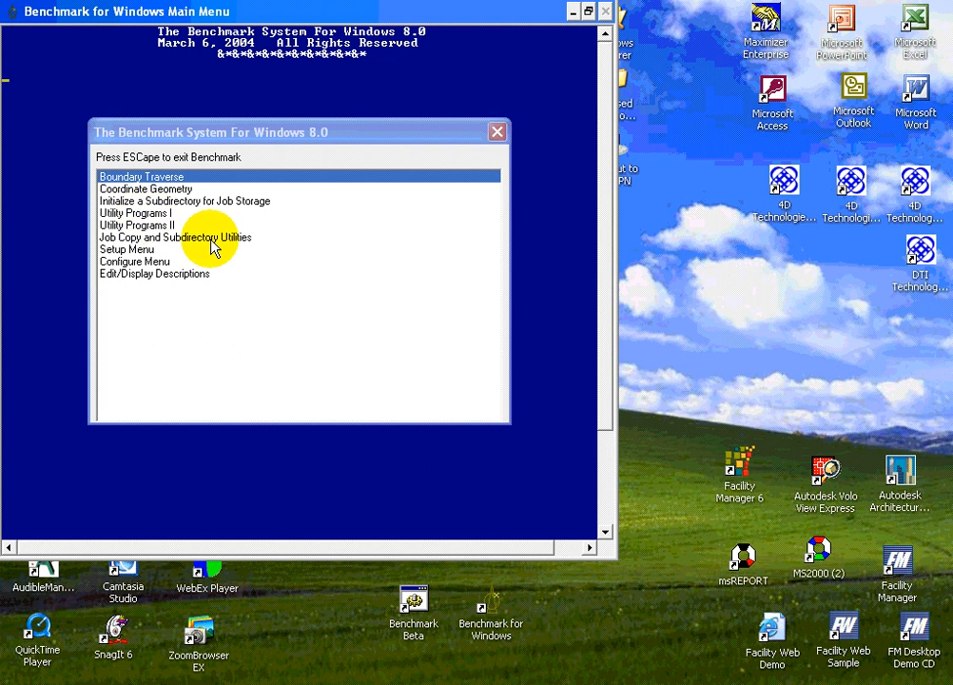
left_click(589, 12)
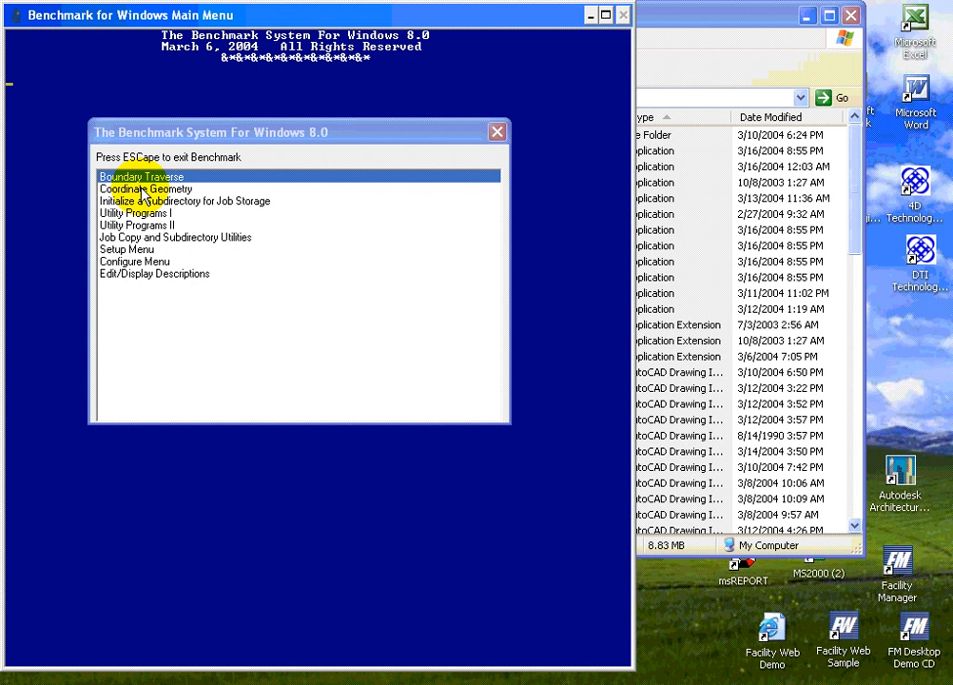
Step: Open Coordinate Geometry and start command 301, Change Directory
key("Escape")
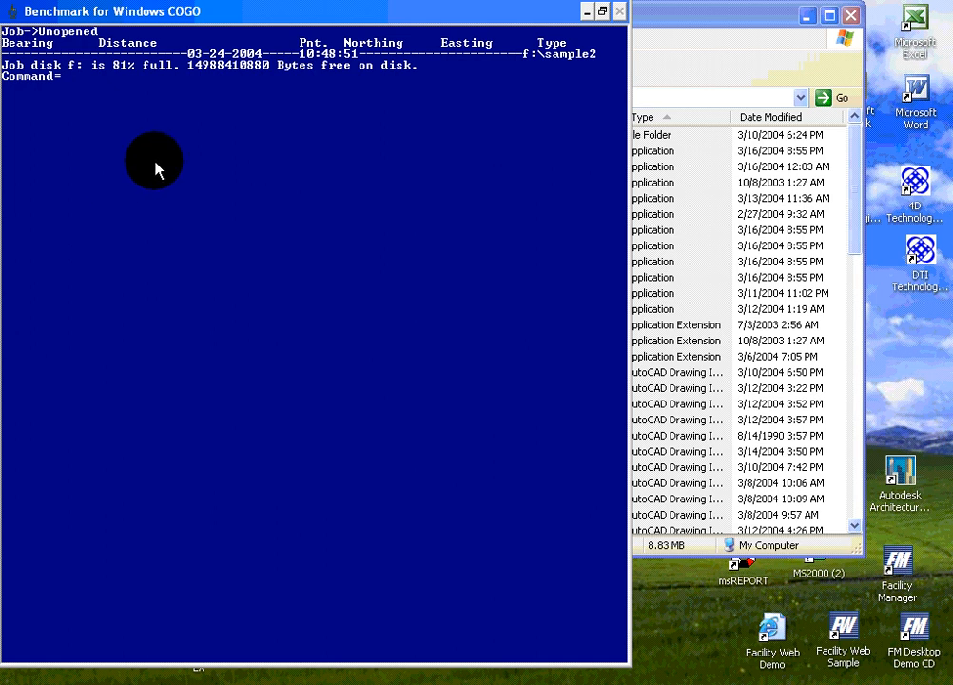
right_click(157, 164)
mouse_move(185, 175)
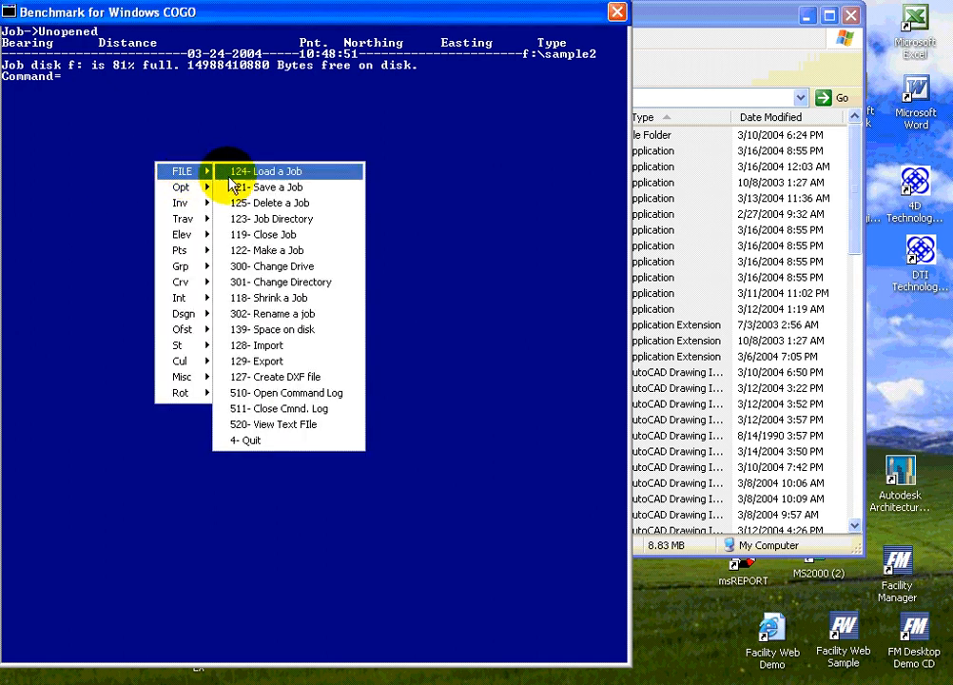
left_click(266, 285)
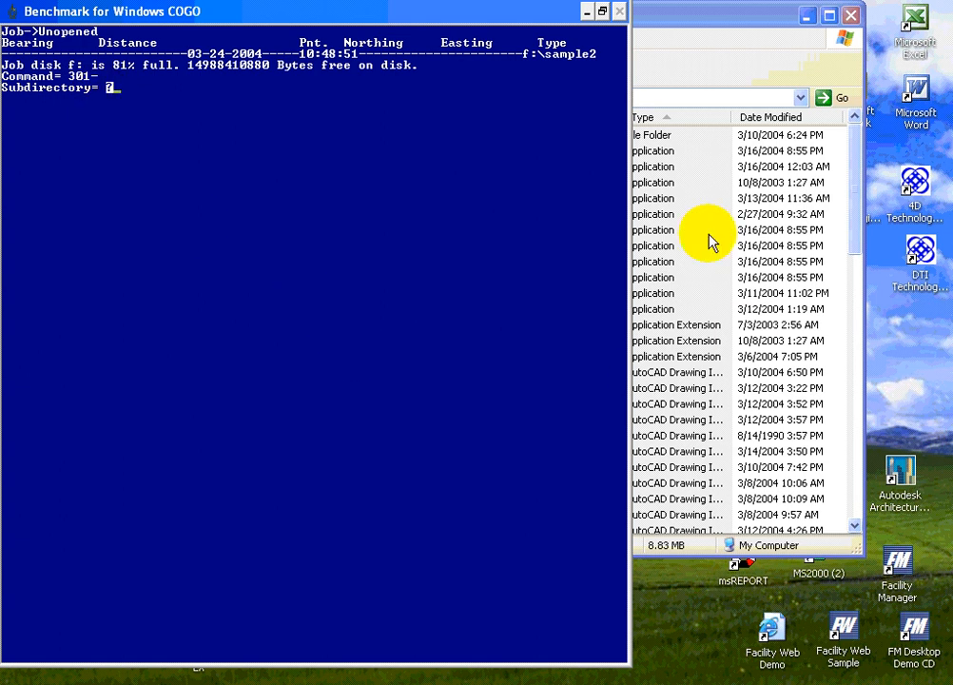
Step: Switch to Windows Explorer, open the client's job data folder inside C:\Boundary, and copy its full path
left_click(709, 261)
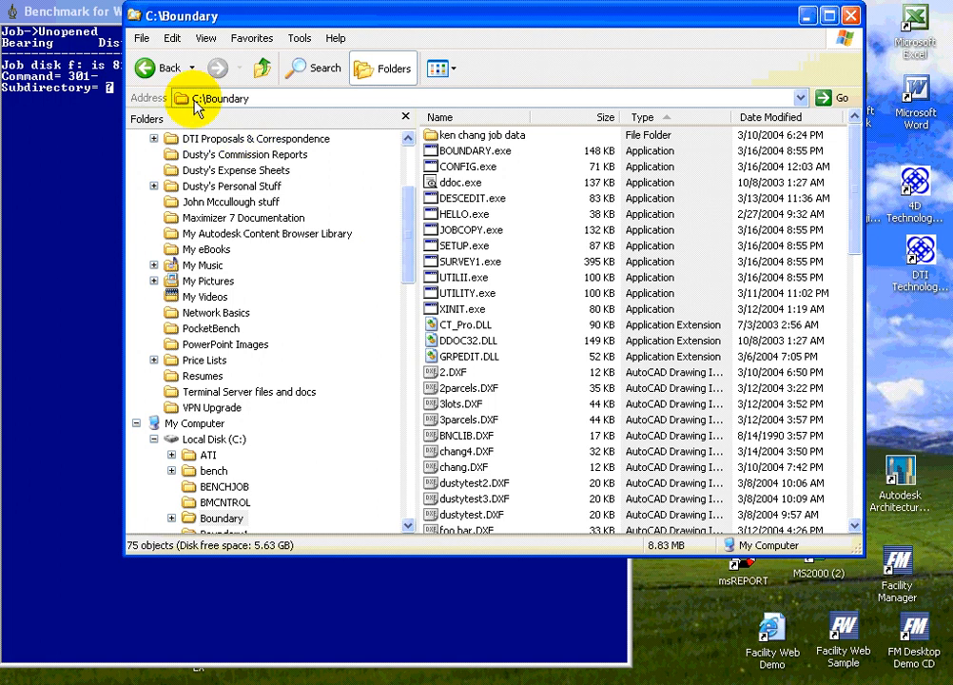
double_click(474, 139)
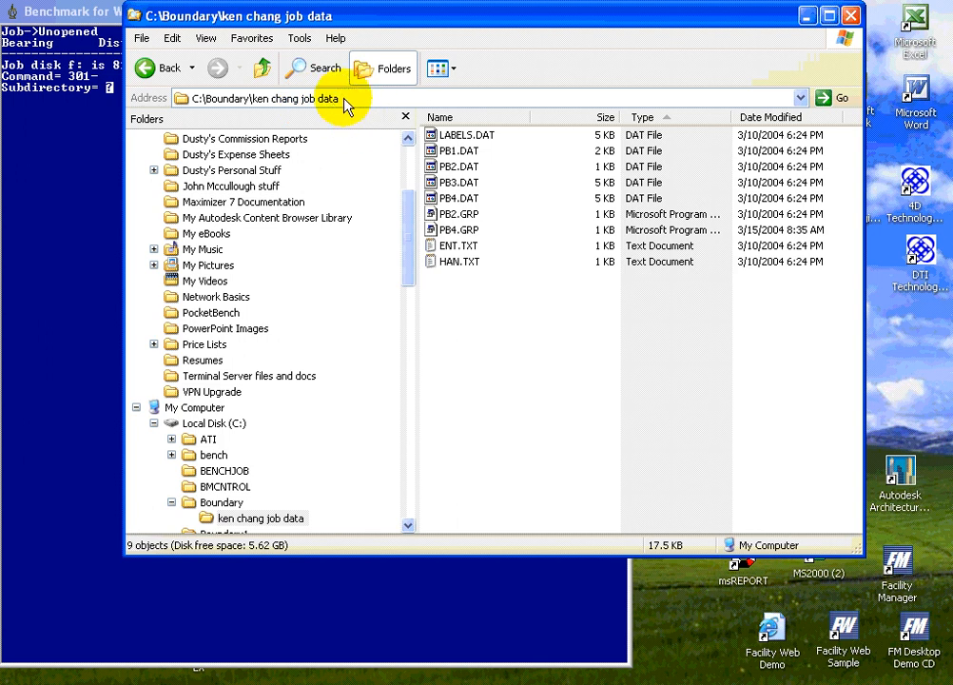
left_click(252, 98)
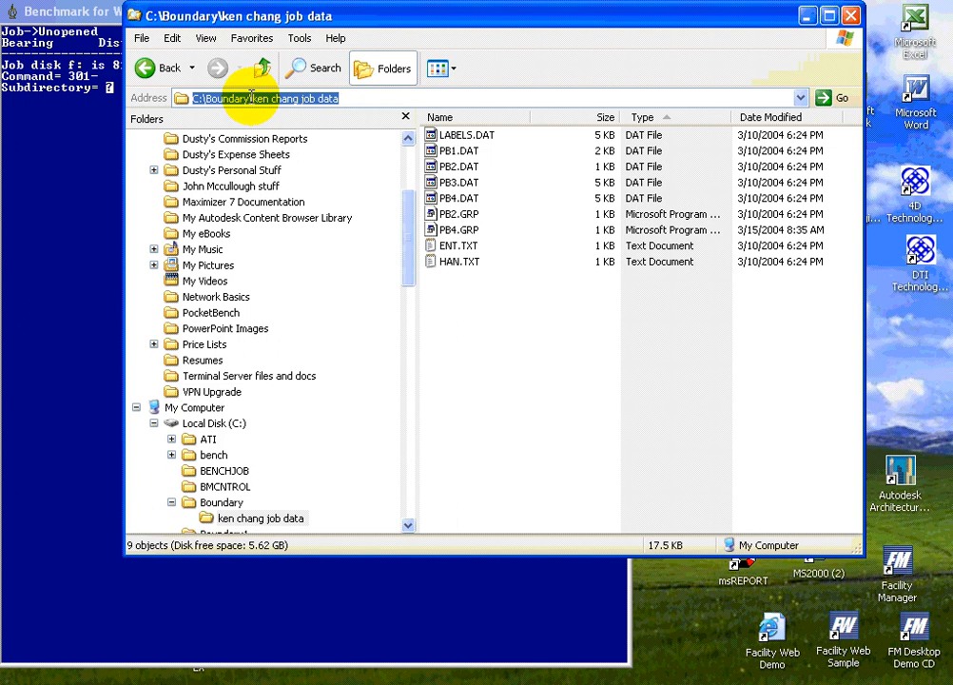
right_click(252, 98)
left_click(304, 150)
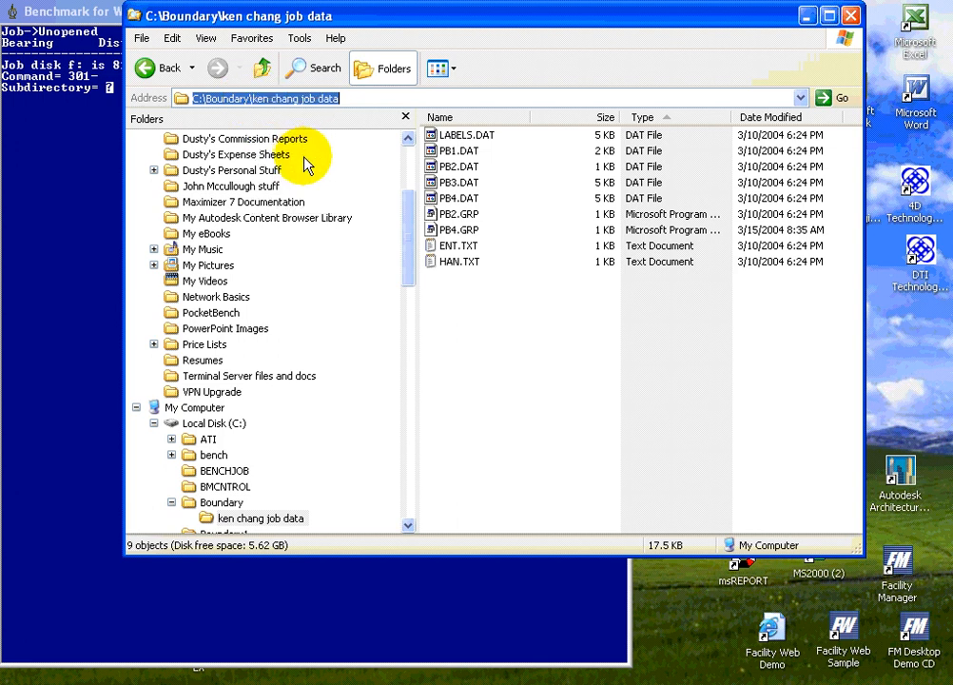
Step: Return to Benchmark COGO and paste the copied folder path as the job subdirectory
left_click(89, 277)
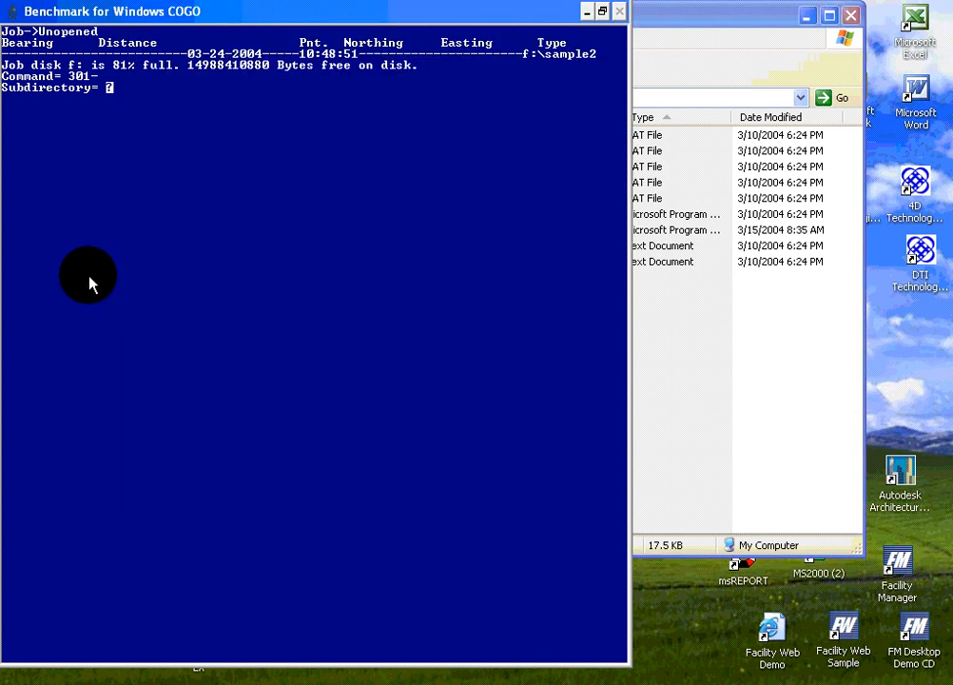
left_click(13, 16)
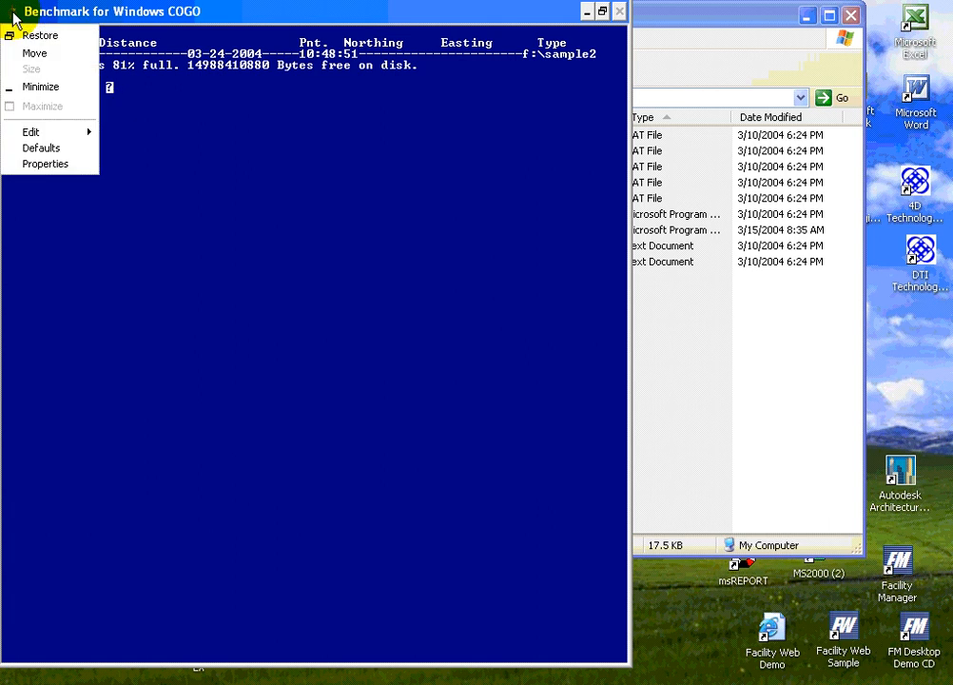
left_click(50, 130)
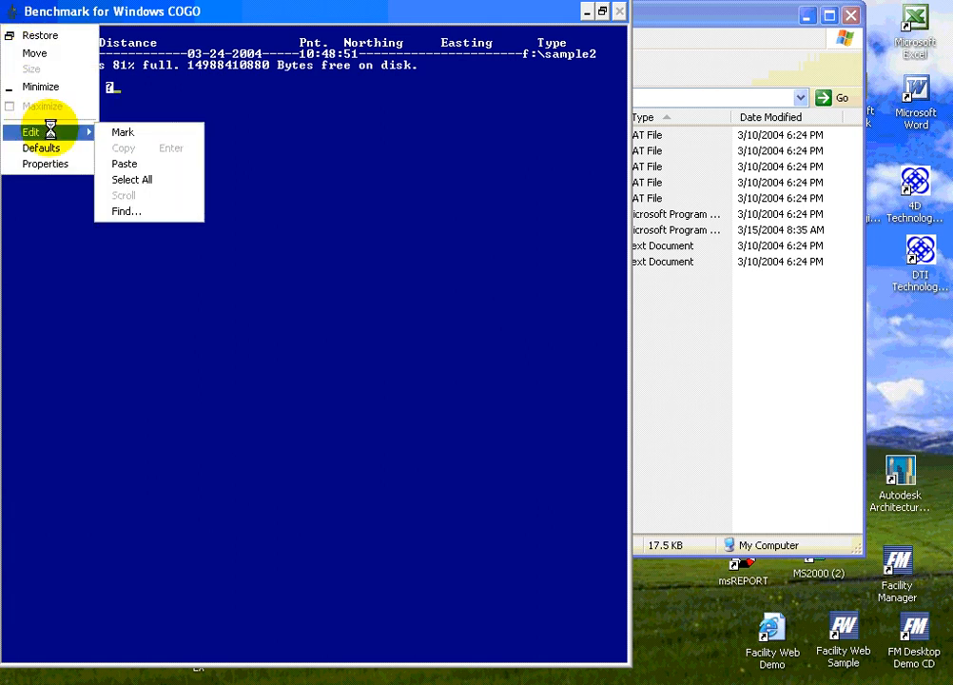
left_click(135, 164)
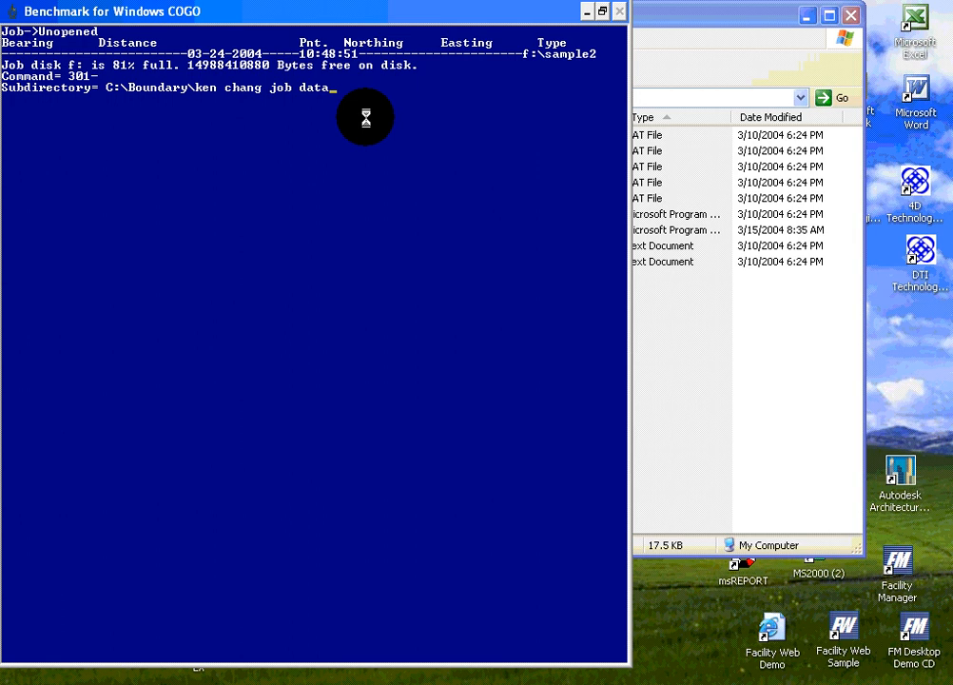
key("Return")
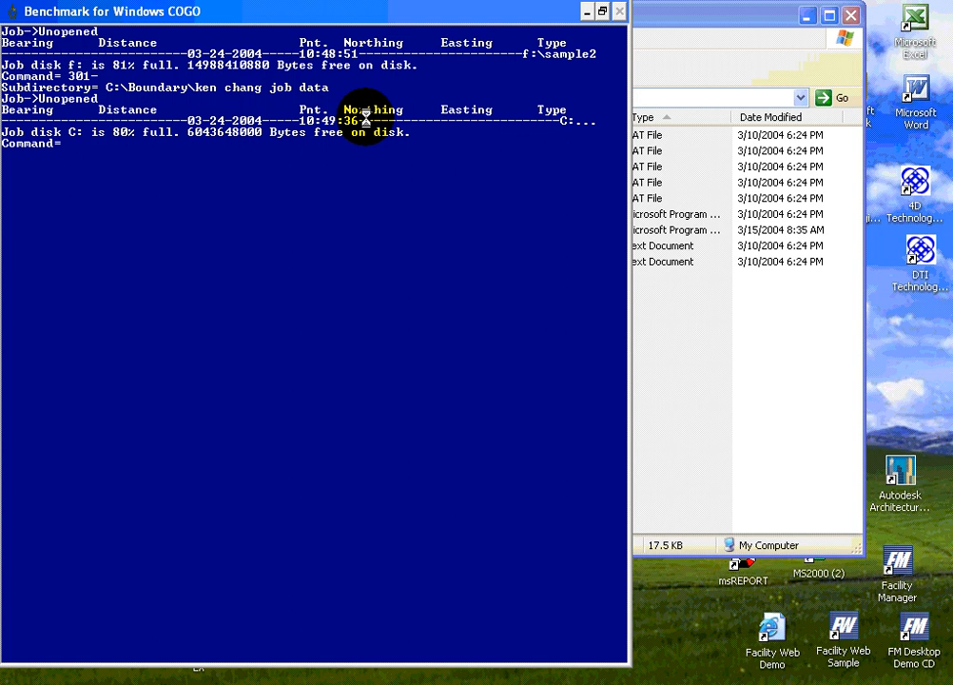
Step: List the job directory with command 123 for job numbers 1 to 20
type("123-")
key("Return")
key("Return")
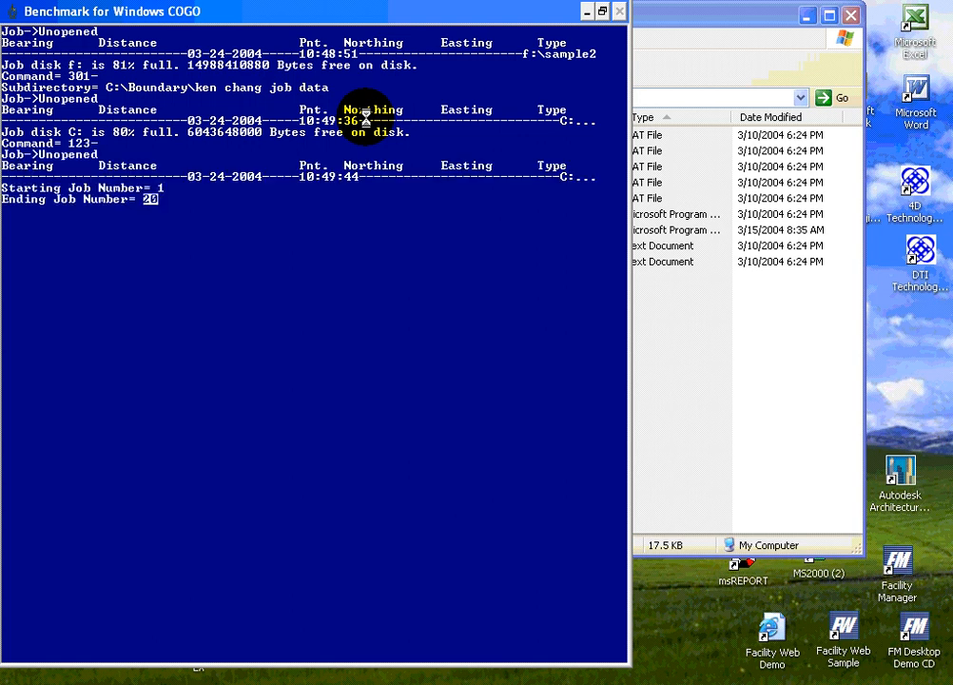
key("Return")
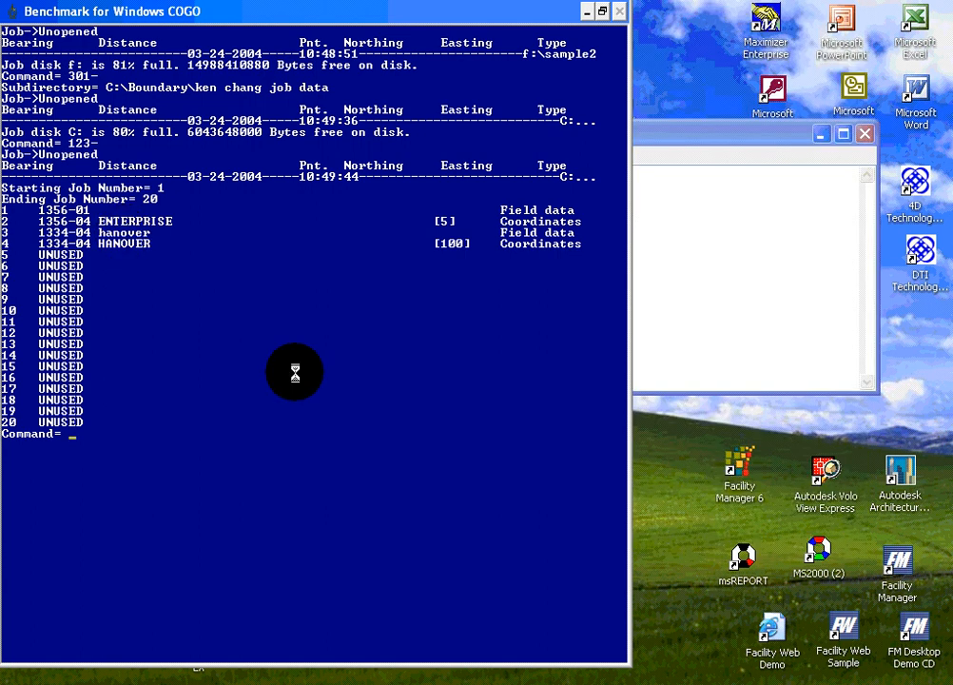
Step: Load job number 4 with command 124, using the Elevations, Descriptions, Northing and Easting mode
type("124-")
key("Return")
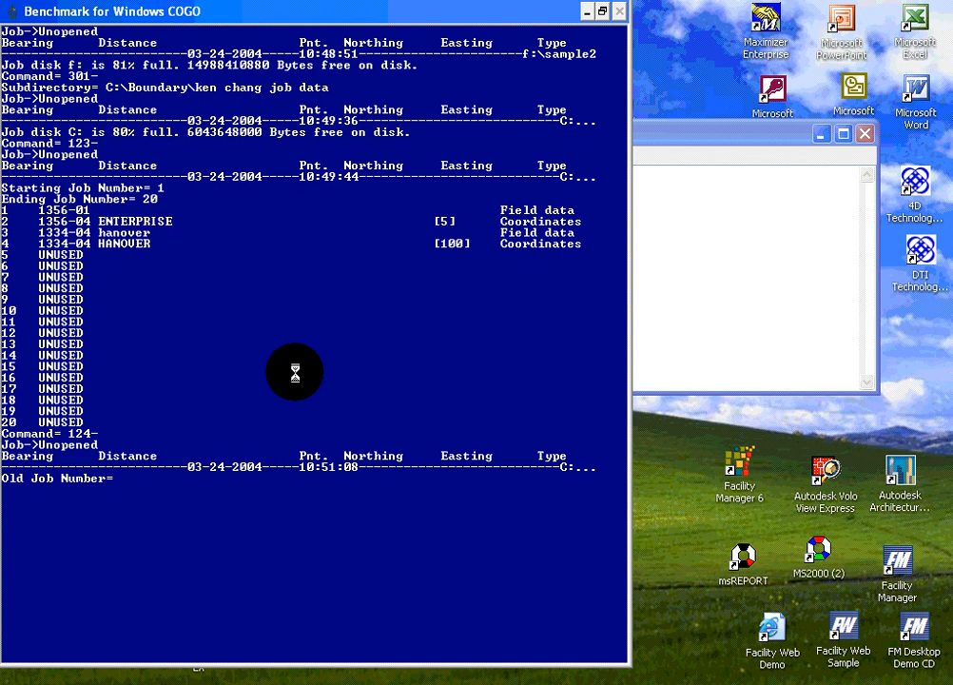
type("4")
key("Return")
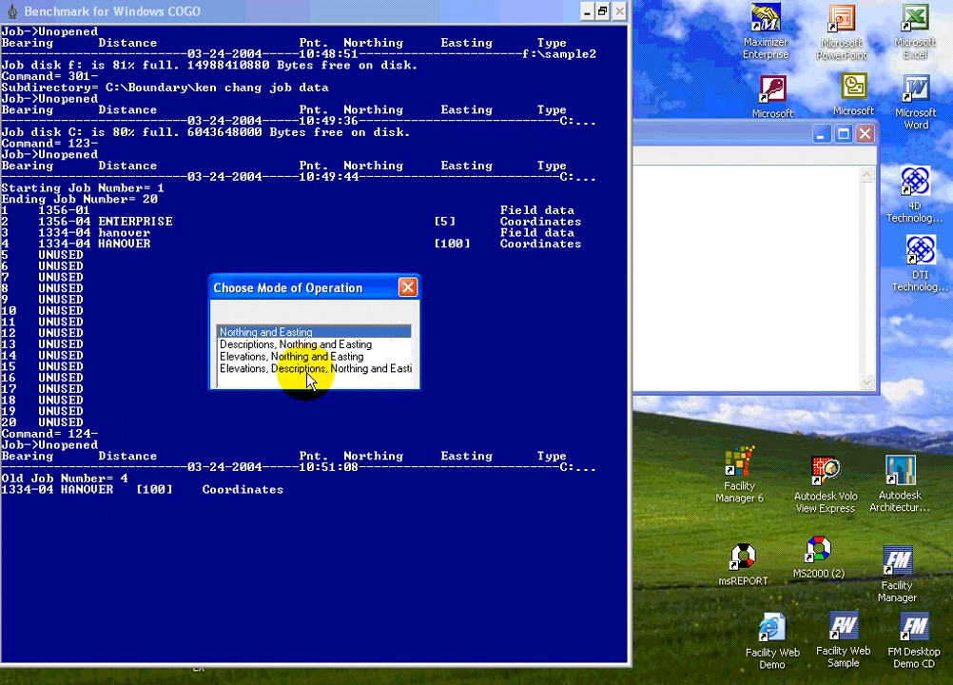
double_click(307, 378)
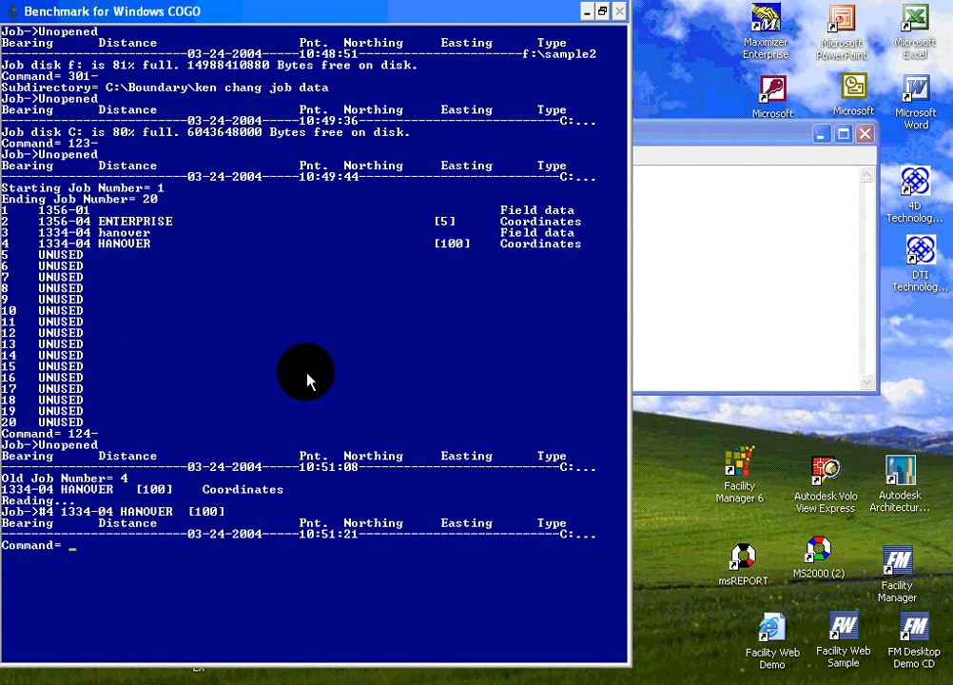
Step: List the coordinates of points 1-100 with command 210
type("210-")
key("Return")
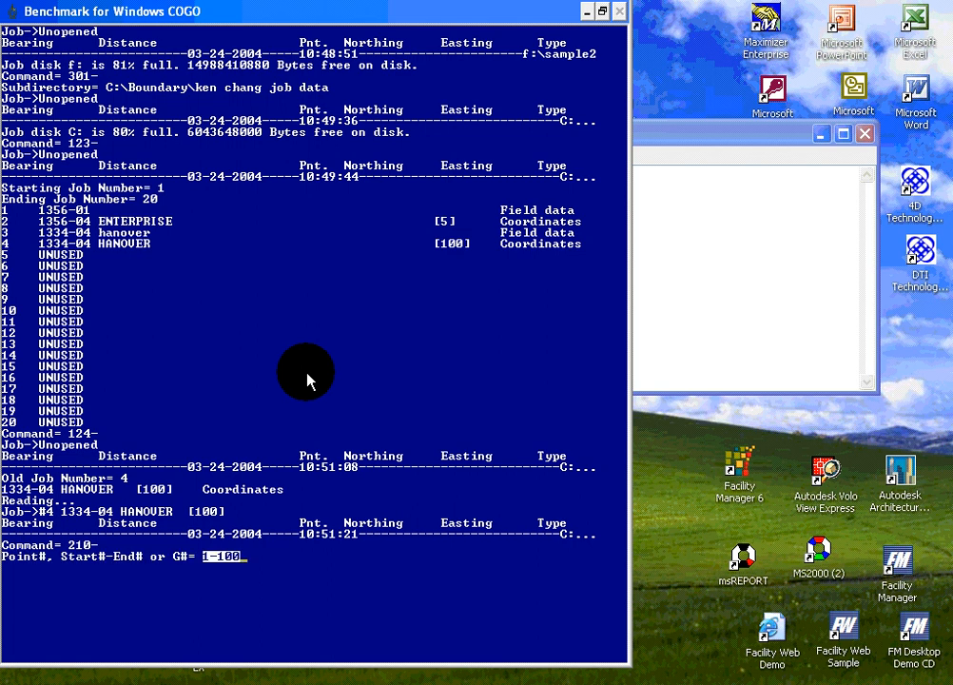
key("Return")
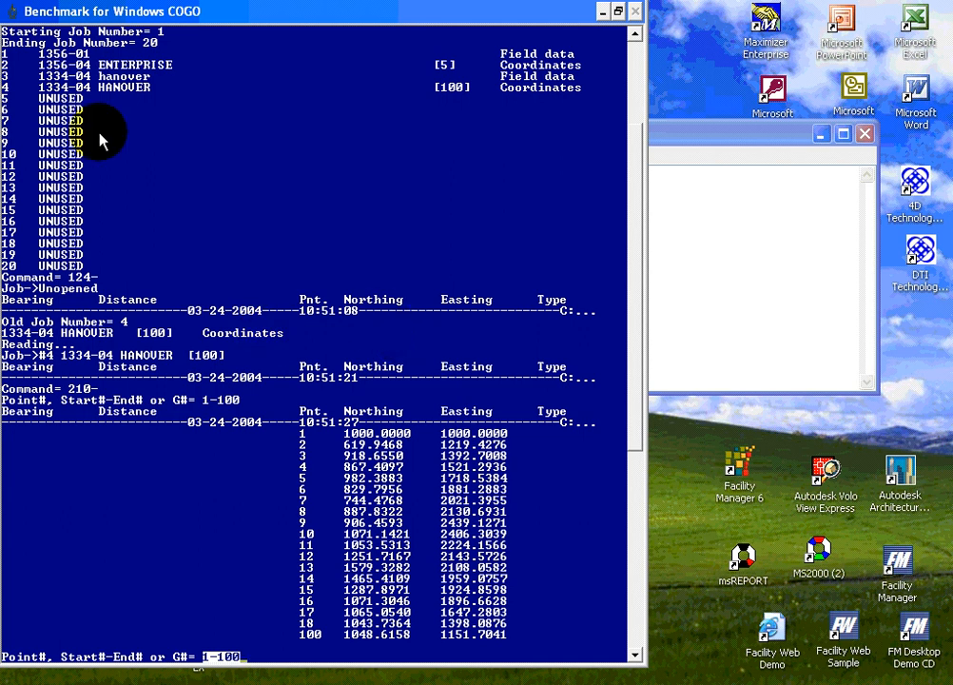
Step: Mark the block from the job-loading output through the row for point 100 and copy it to the clipboard
left_click(11, 19)
mouse_move(34, 131)
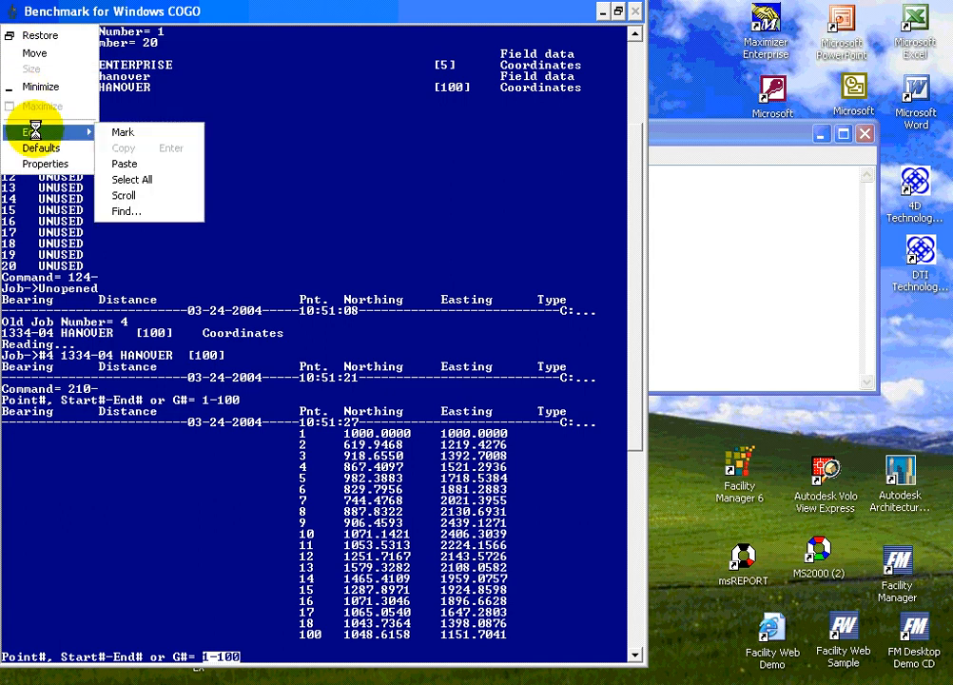
left_click(133, 133)
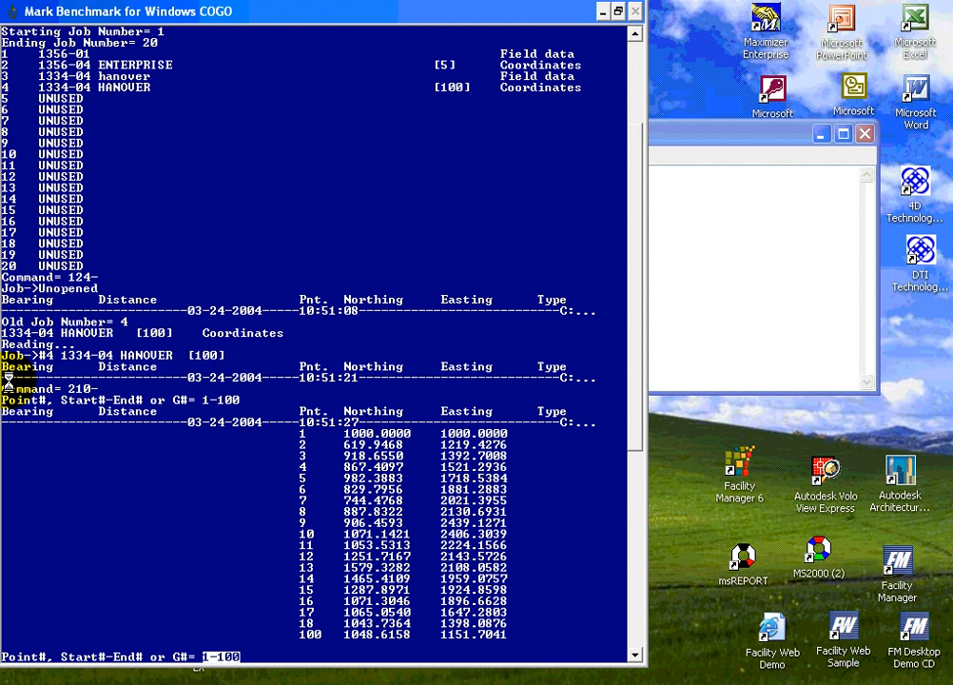
left_click_drag(5, 310, 606, 643)
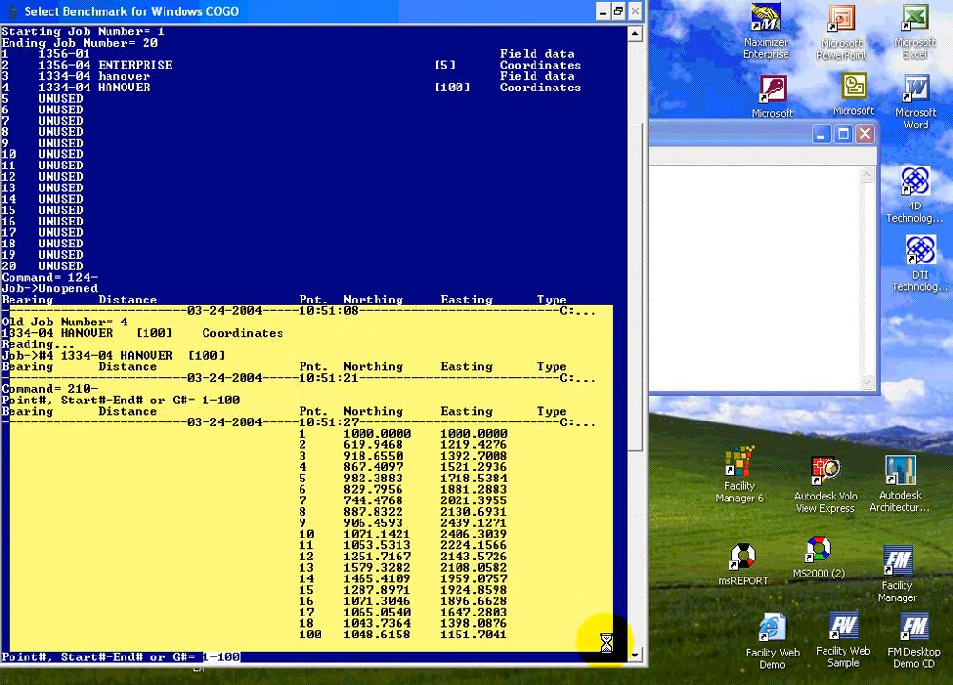
left_click(13, 12)
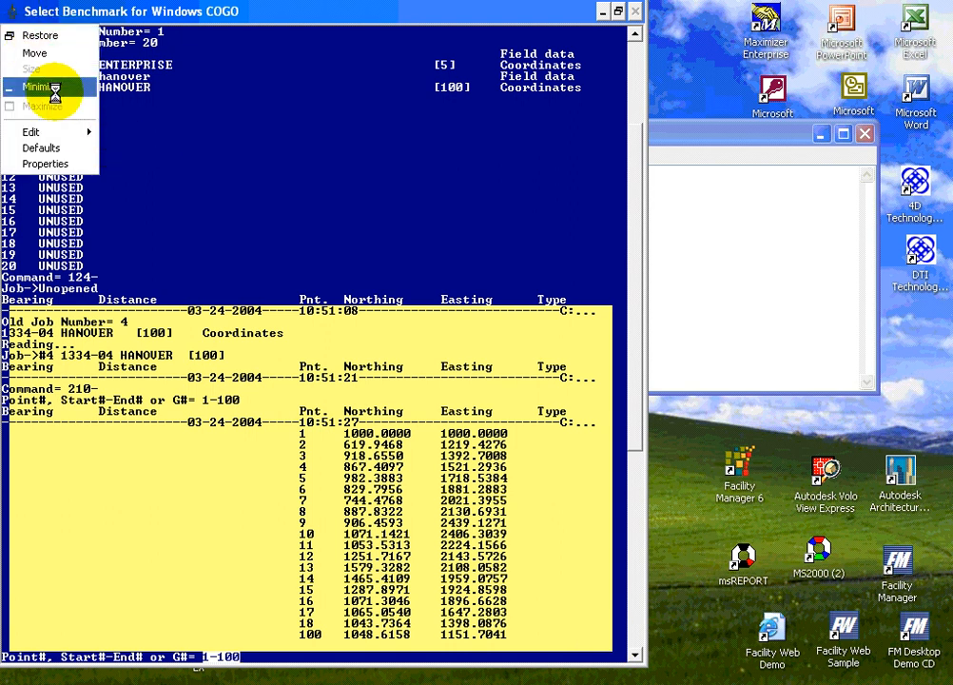
mouse_move(46, 133)
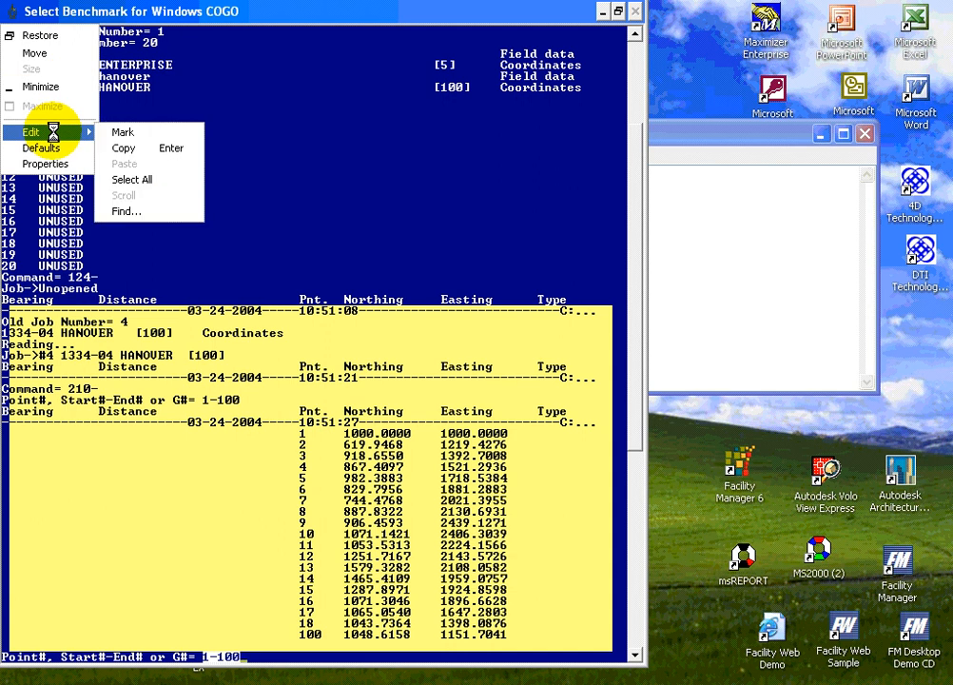
left_click(145, 149)
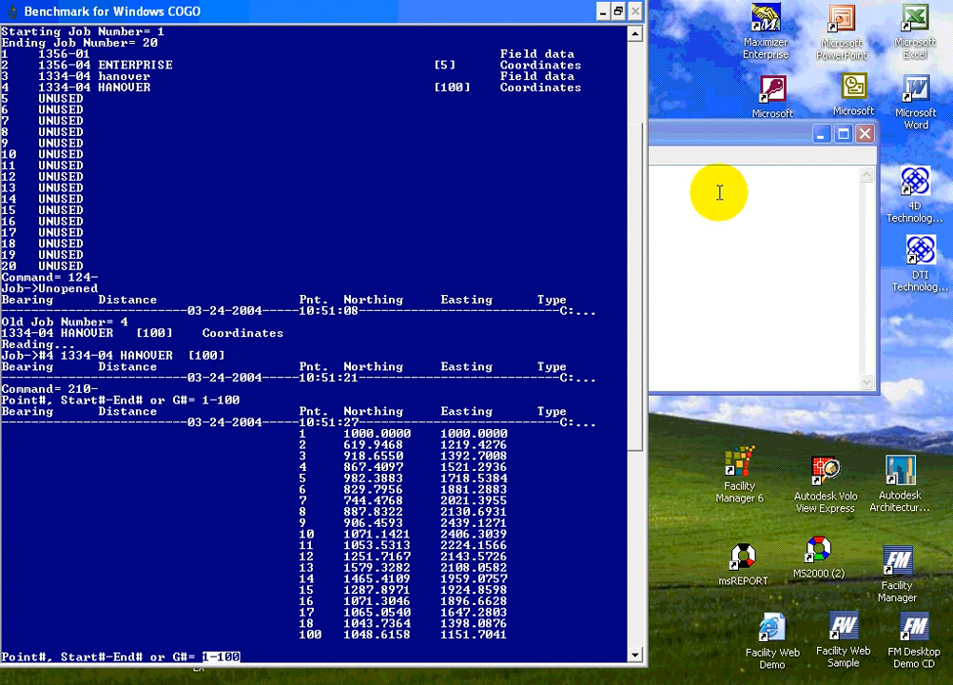
Step: Switch to the empty Notepad document, paste the copied coordinate block, review it from its beginning, and minimize Notepad
left_click(706, 219)
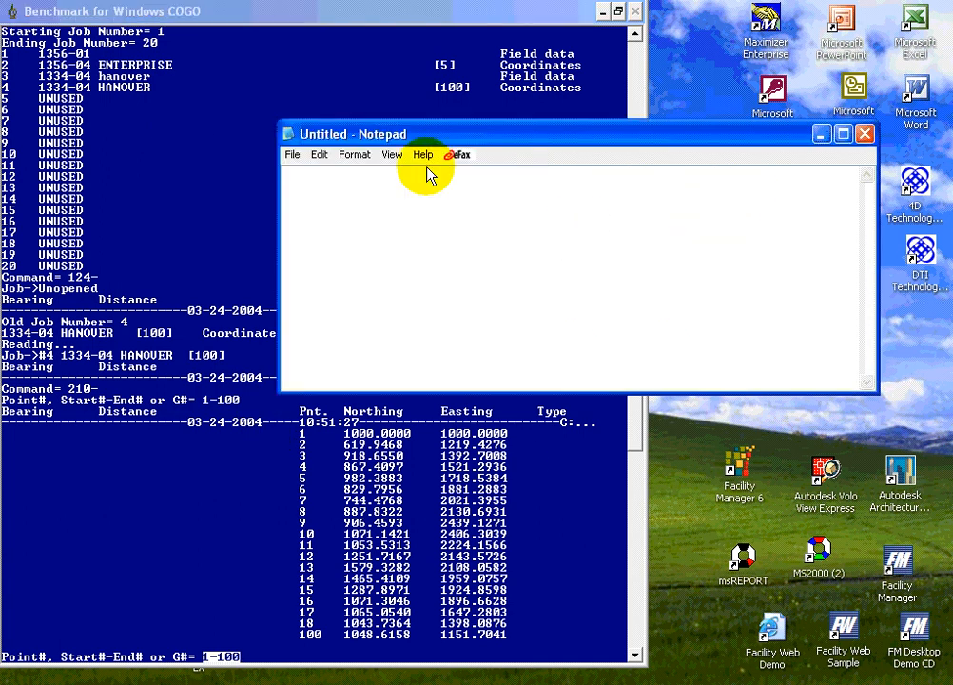
right_click(335, 188)
left_click(377, 255)
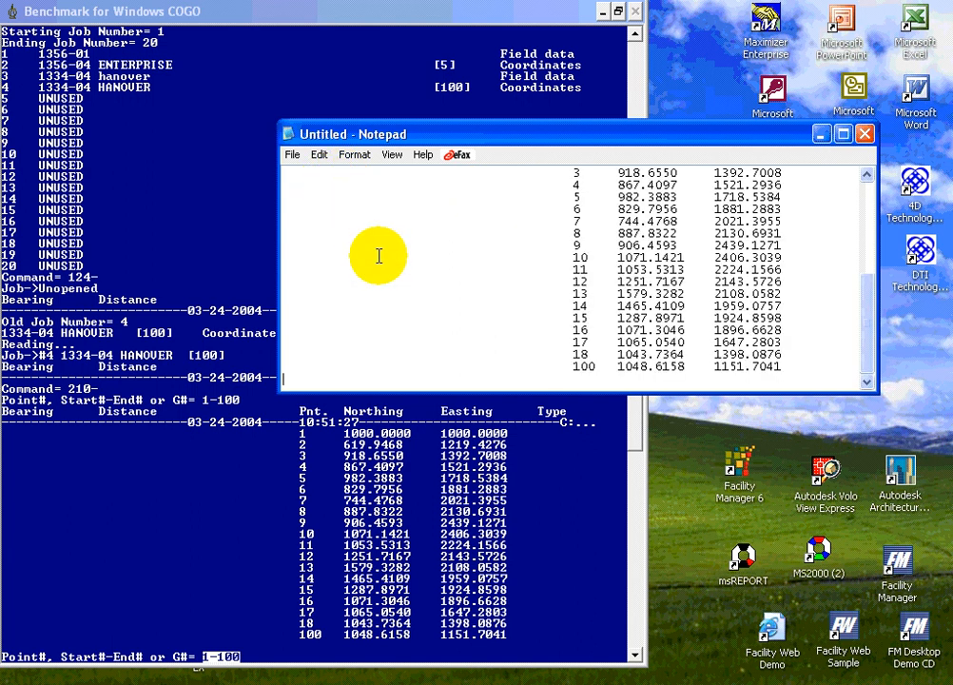
left_click_drag(874, 276, 868, 205)
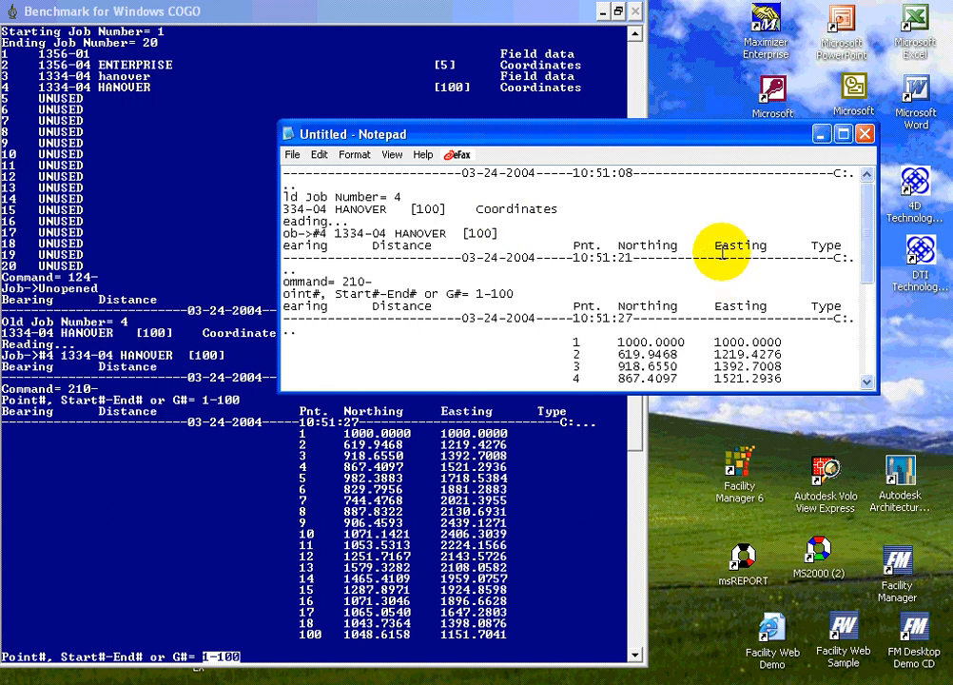
left_click(820, 135)
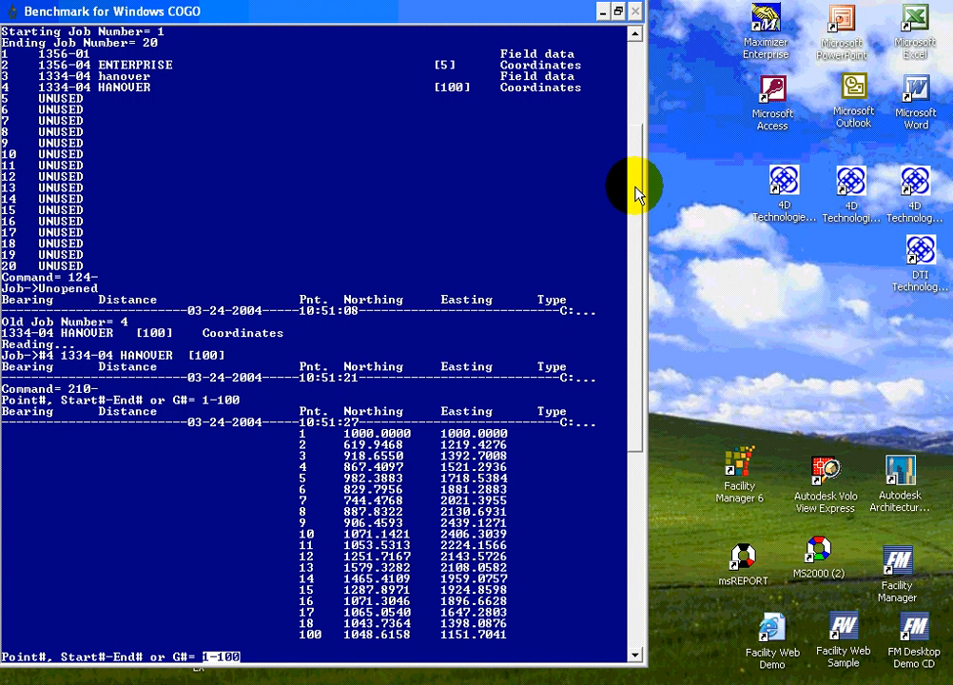
Step: Select the entire text of the COGO window and copy it to the clipboard
left_click_drag(635, 188, 646, 106)
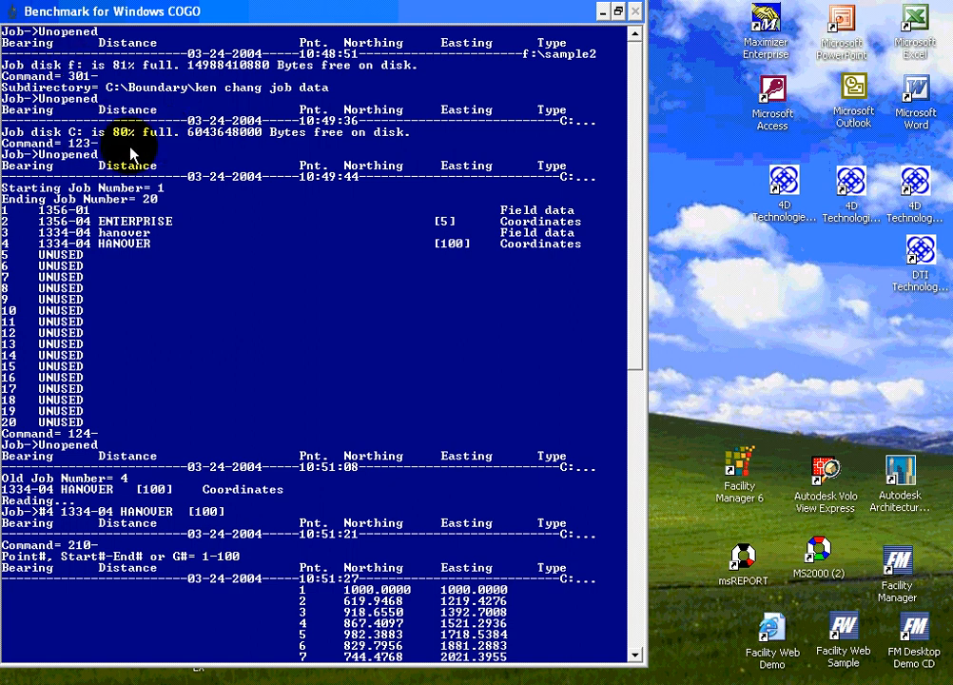
left_click(13, 17)
mouse_move(56, 130)
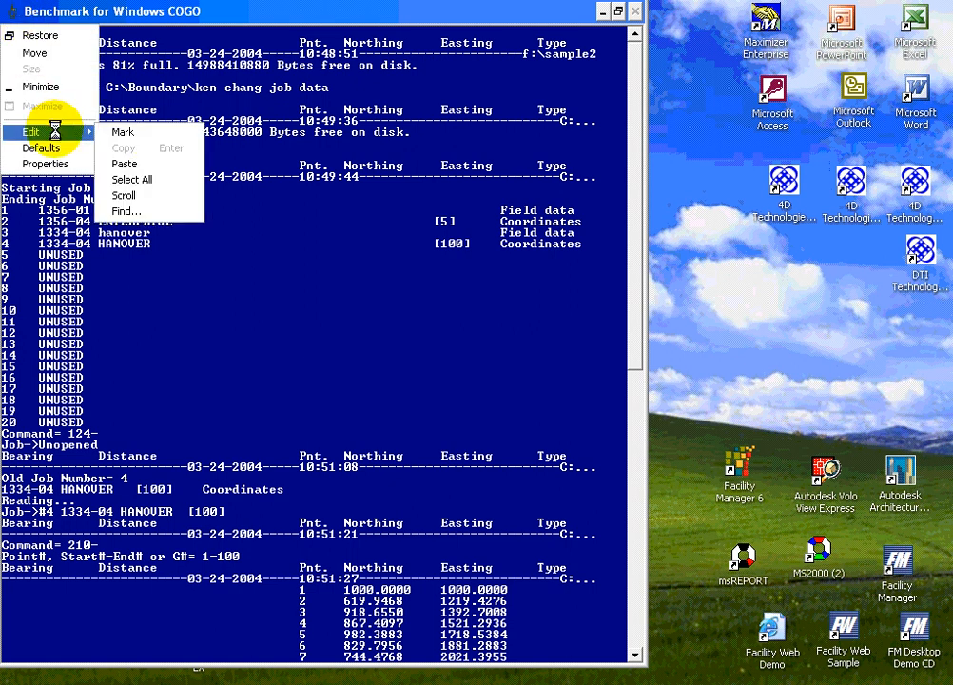
left_click(126, 180)
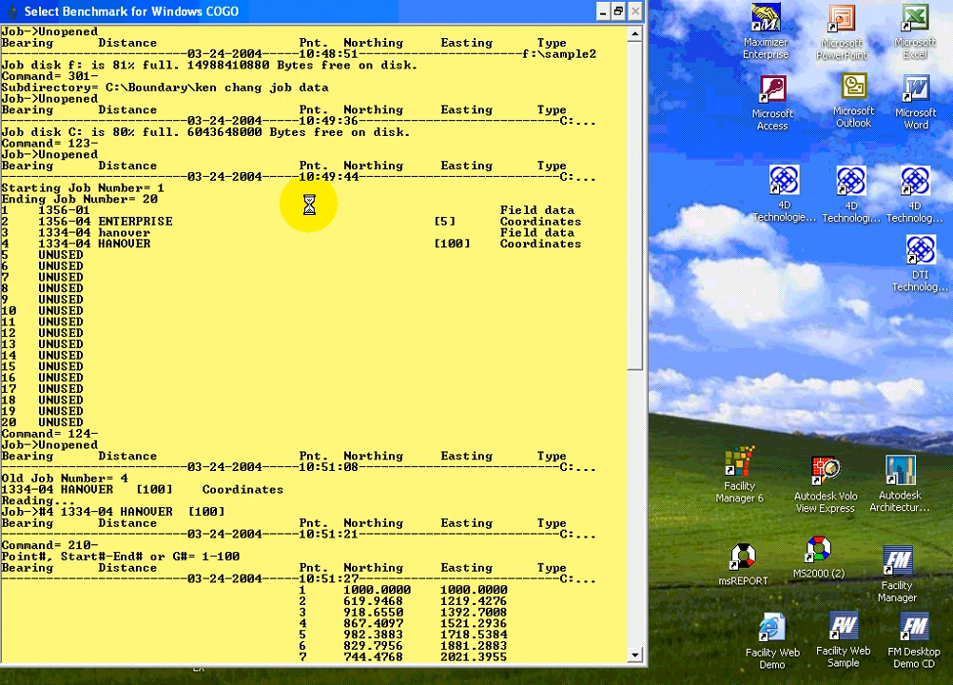
left_click(10, 15)
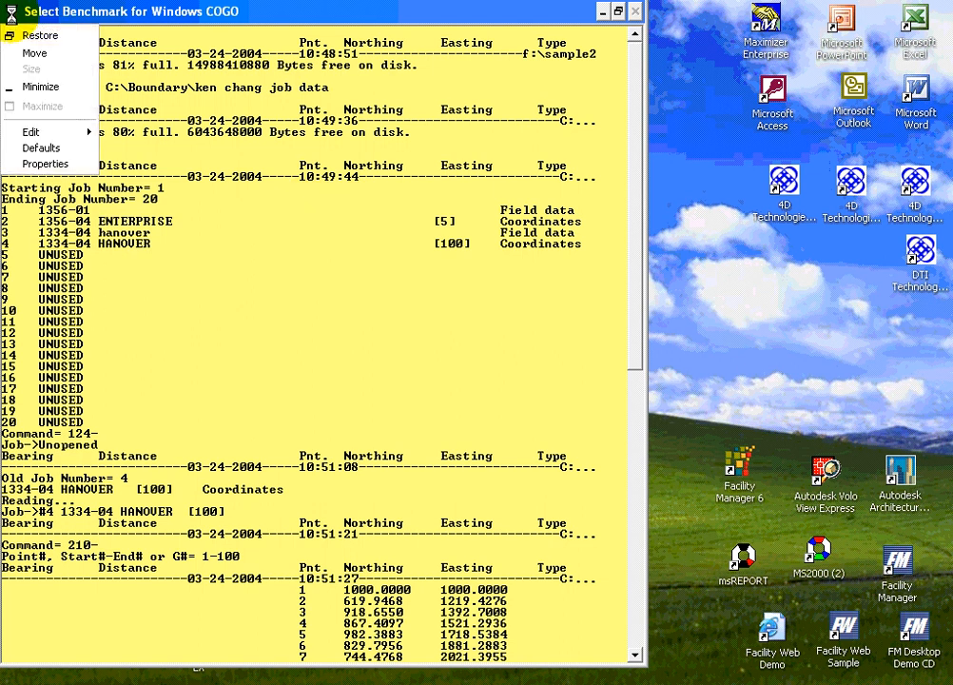
mouse_move(65, 132)
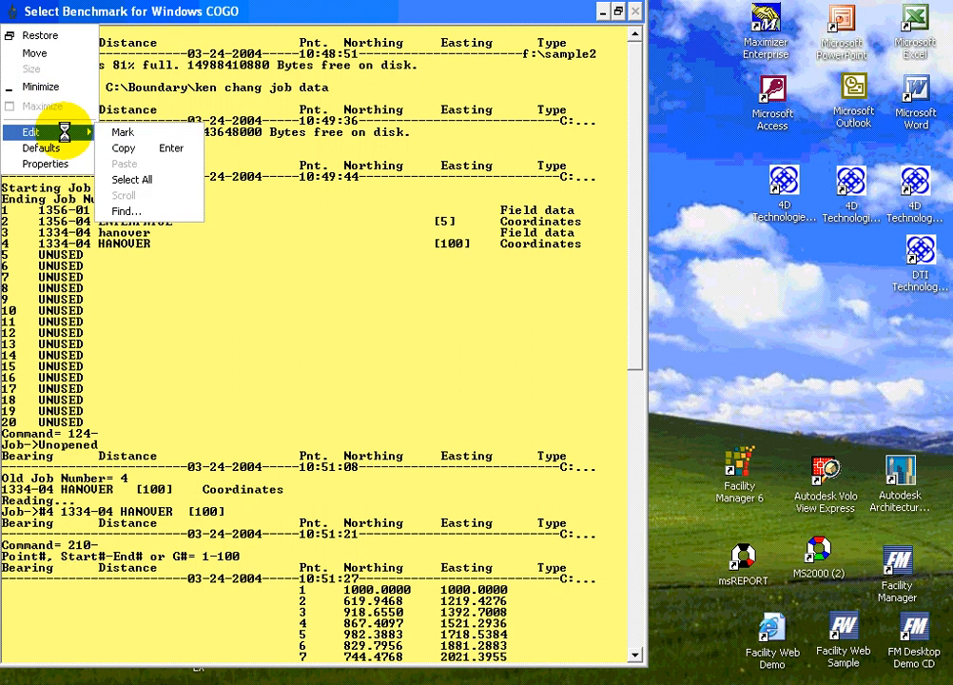
left_click(146, 148)
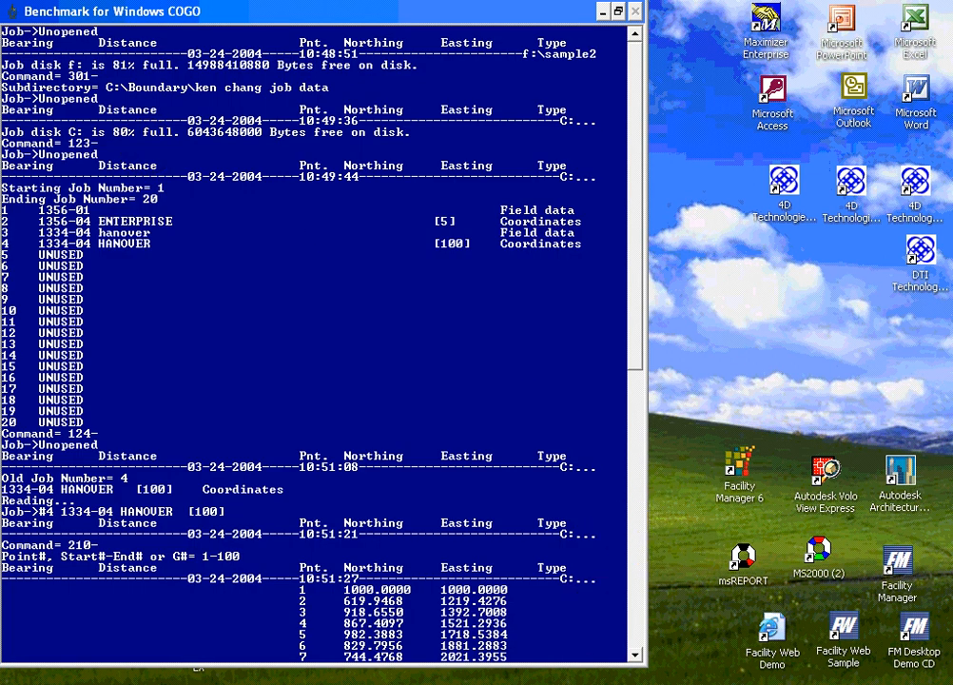
Step: In Notepad, add two blank lines below the row for point 100, paste the full COGO output there, and minimize Notepad after reviewing it
key("alt+Tab")
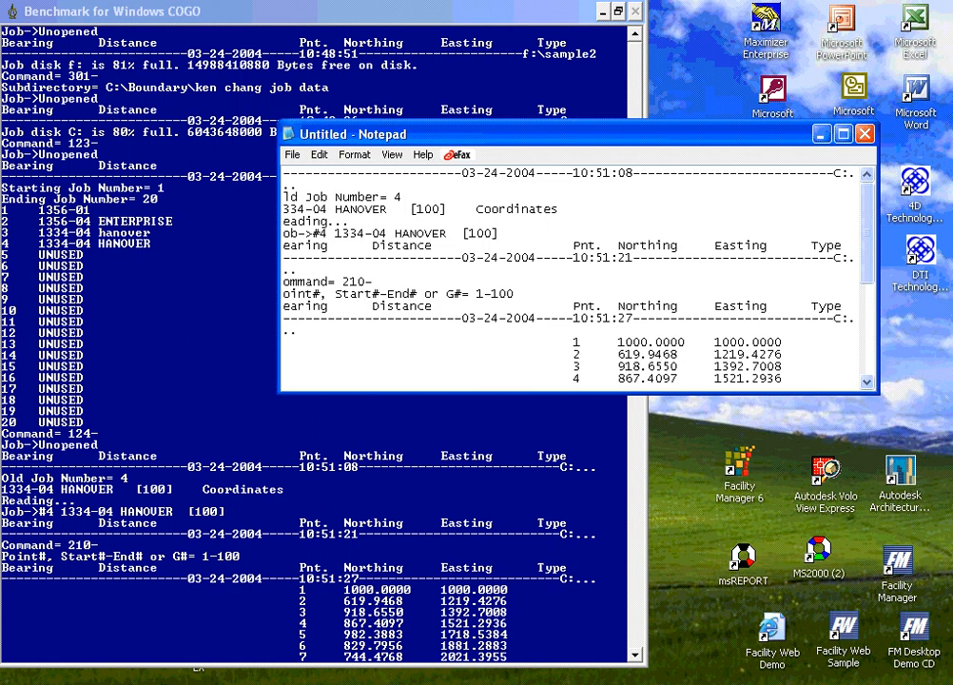
scroll(873, 298, "down", 5)
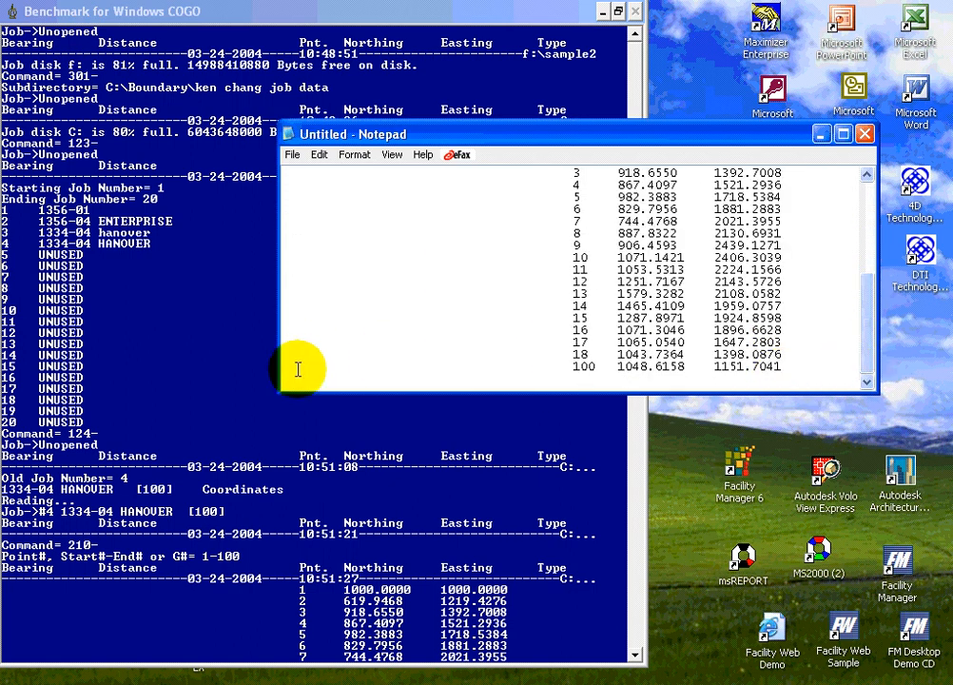
key("Return")
key("Return")
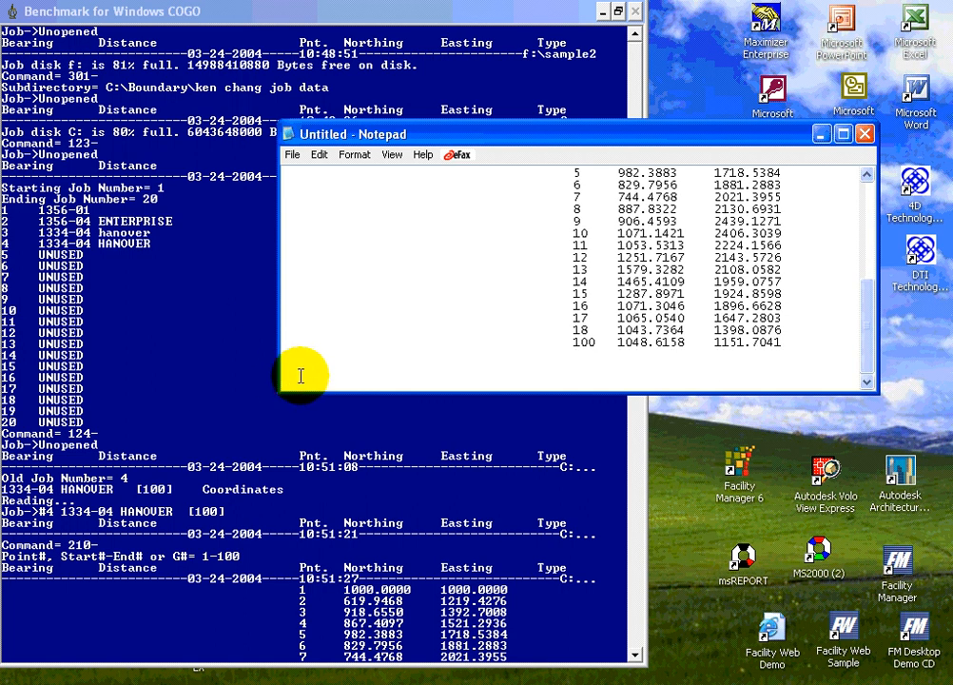
right_click(300, 382)
left_click(339, 442)
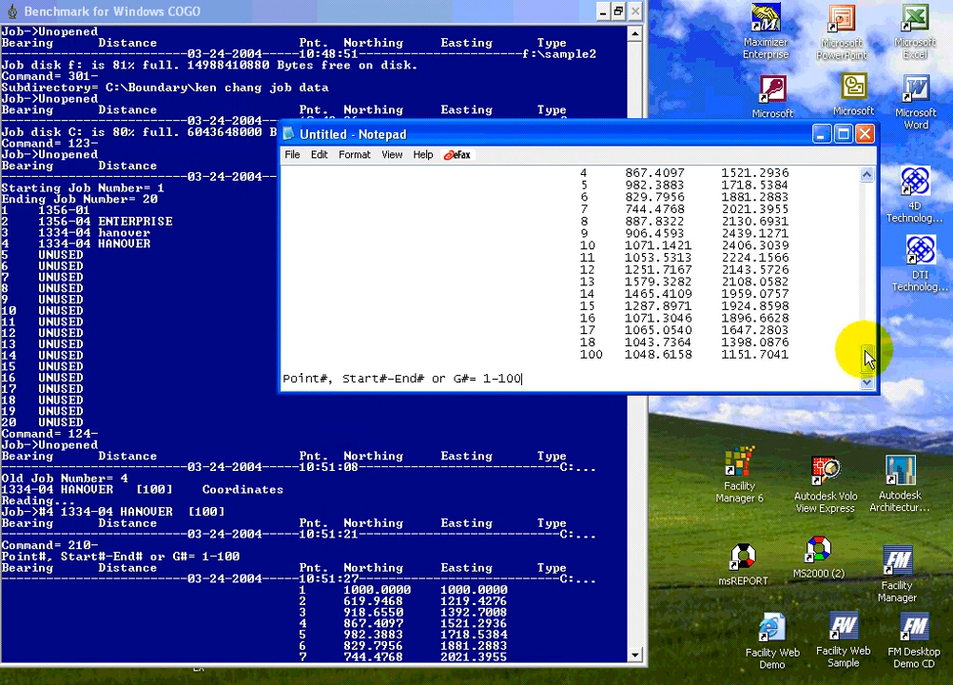
scroll(868, 338, "up", 4)
left_click_drag(868, 338, 862, 201)
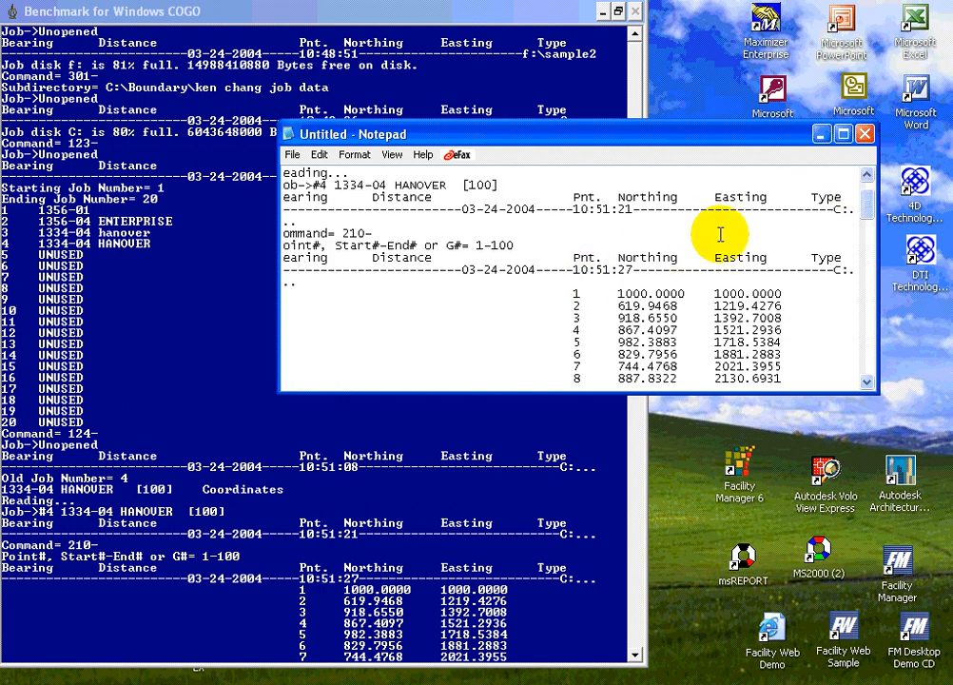
left_click(822, 135)
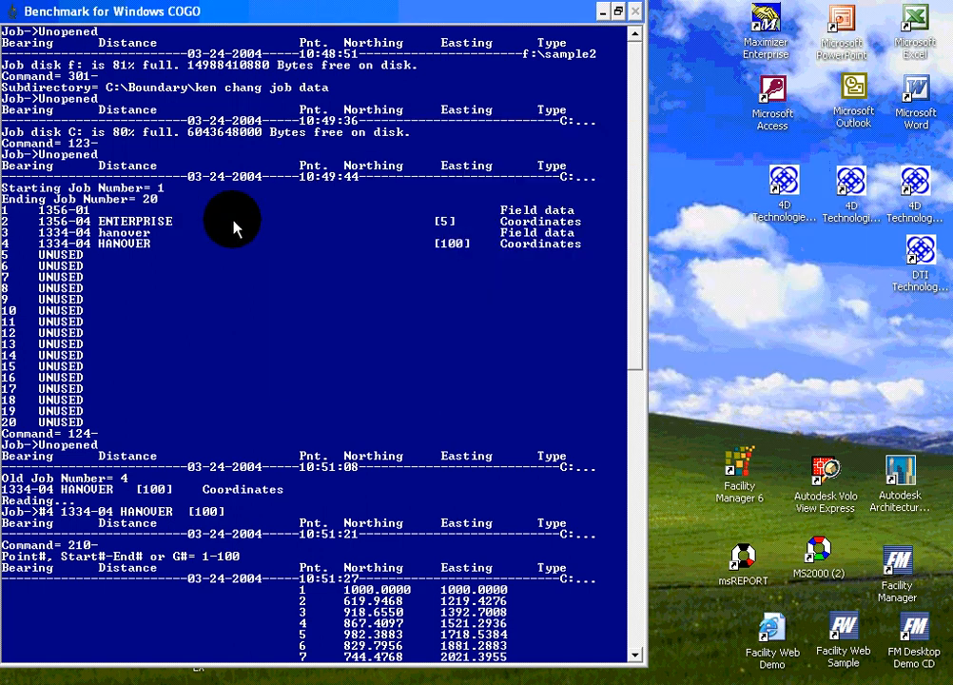